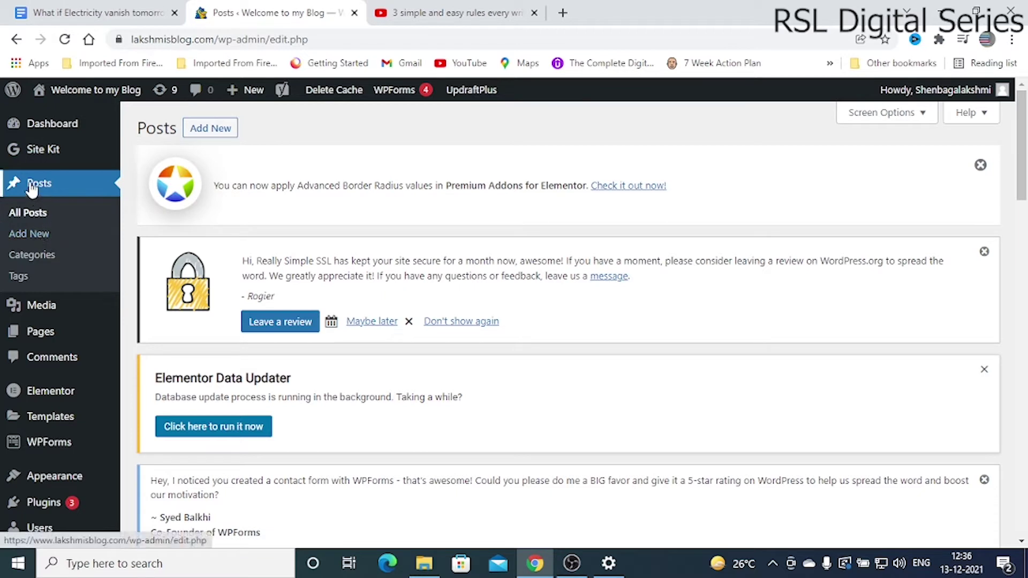
# Start a new blank post and copy the story's heading from the Google Doc.
pyautogui.moveTo(45, 135)
pyautogui.click(26, 240)
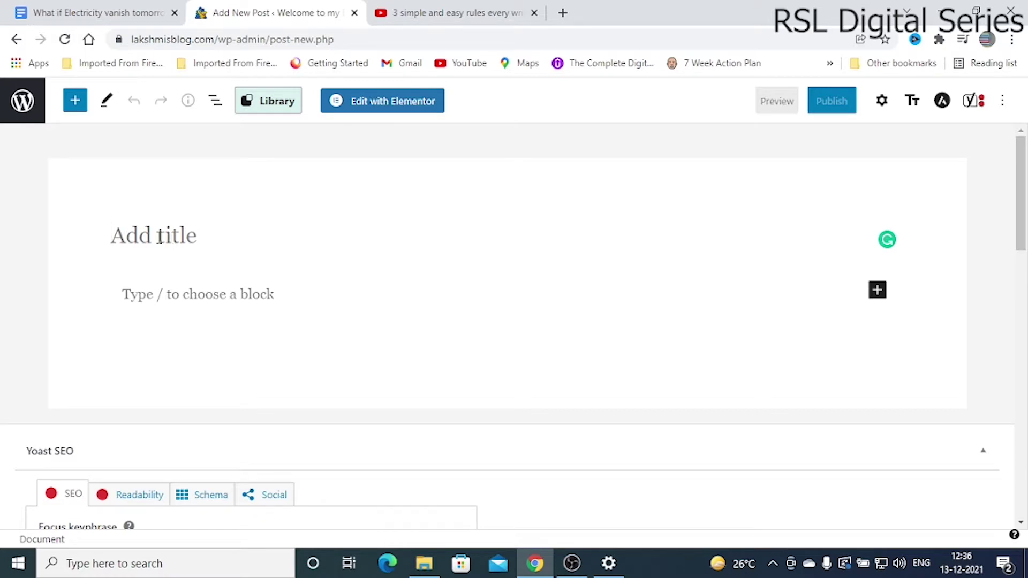
pyautogui.click(109, 16)
pyautogui.scroll(5, 523, 419)
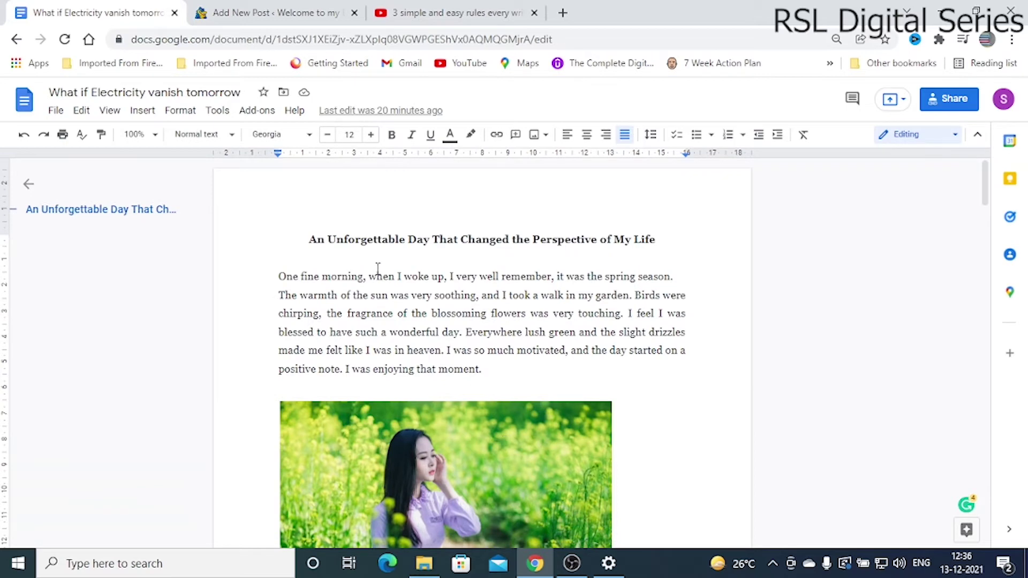
pyautogui.moveTo(309, 240); pyautogui.dragTo(636, 244)
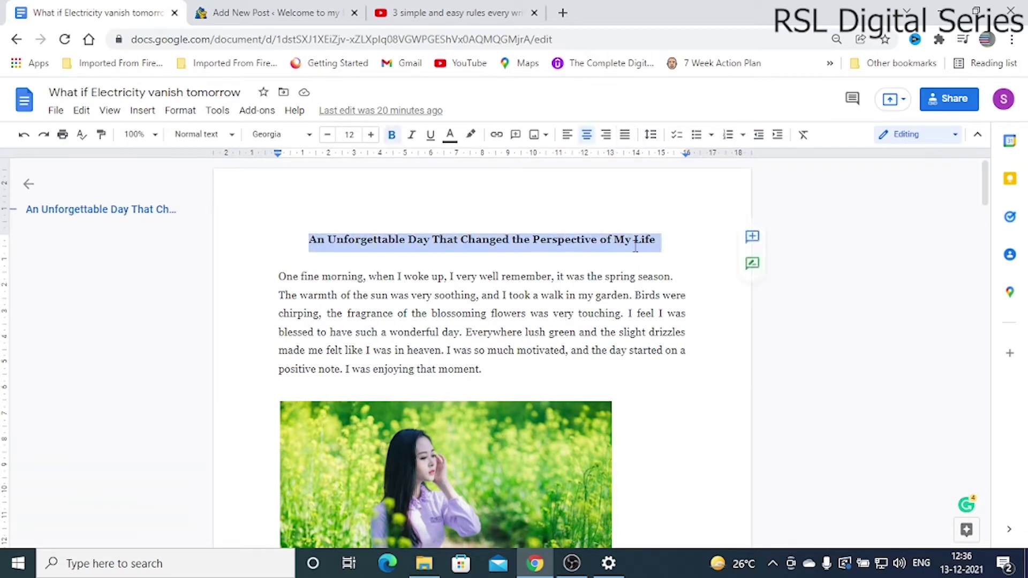
pyautogui.rightClick(591, 246)
pyautogui.click(628, 182)
pyautogui.click(278, 16)
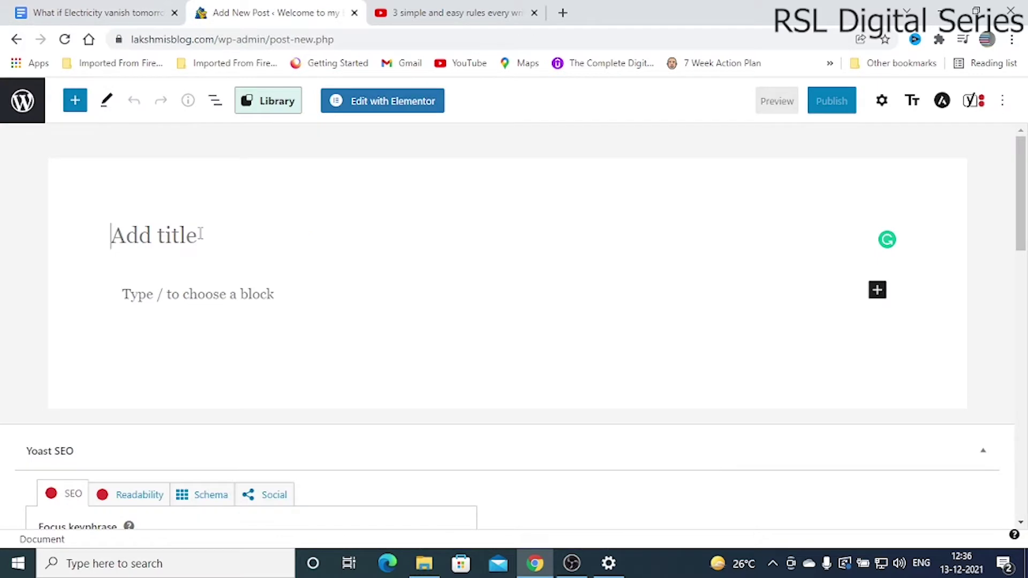
# Paste the heading as the post title, then browse and close the block inserter.
pyautogui.rightClick(125, 230)
pyautogui.click(160, 349)
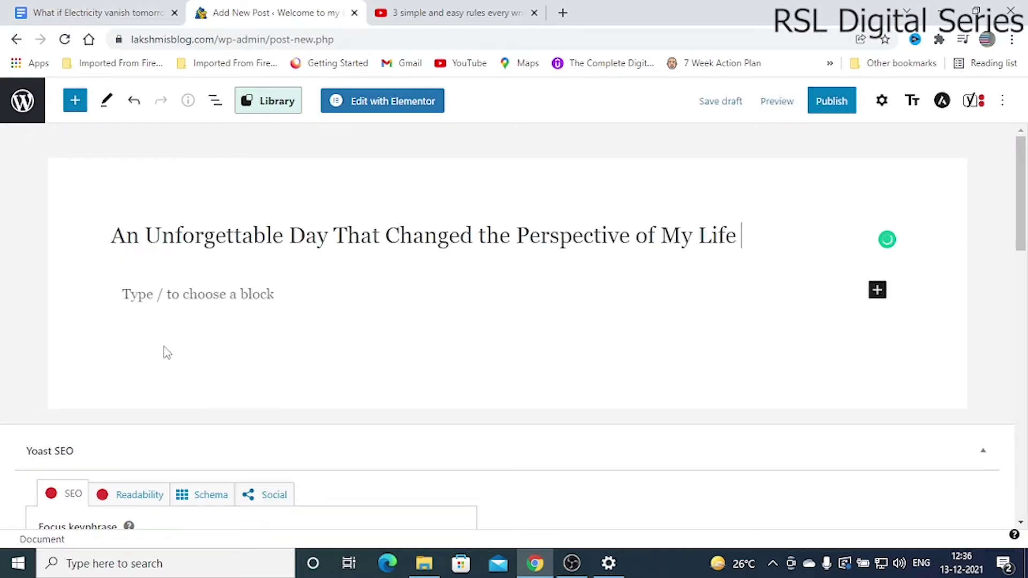
pyautogui.click(137, 296)
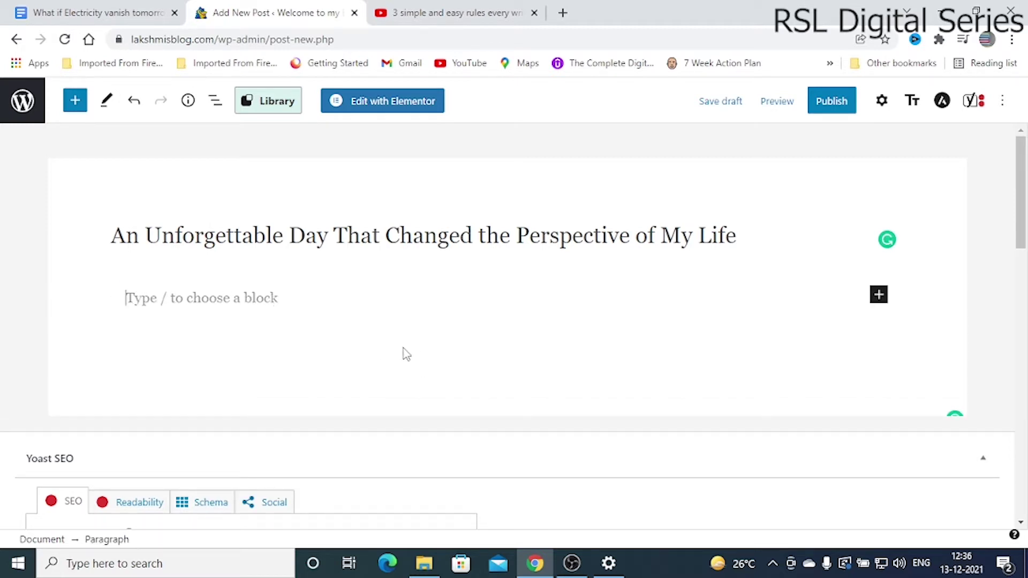
pyautogui.click(878, 296)
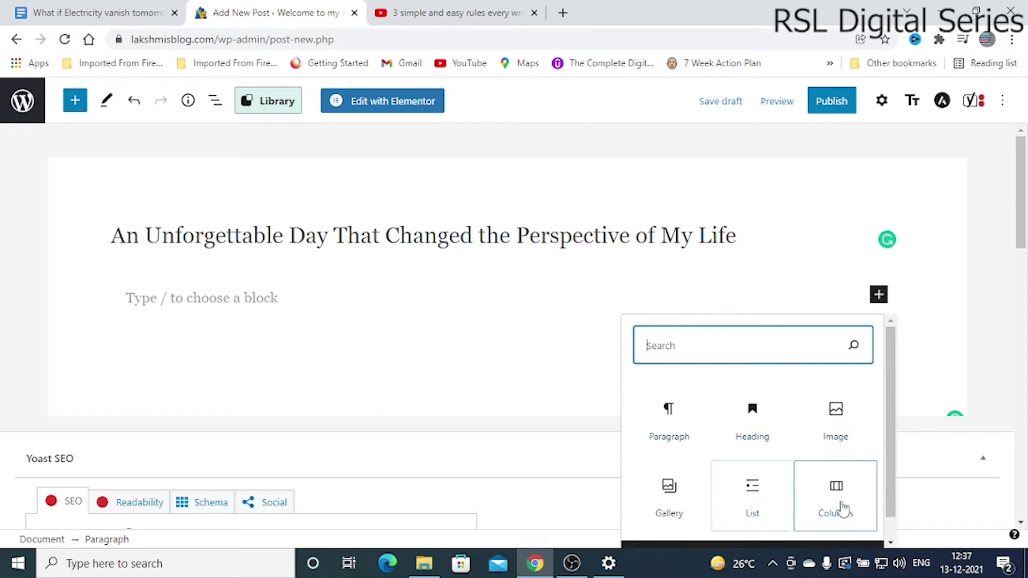
pyautogui.click(891, 399)
pyautogui.scroll(-1, 890, 399)
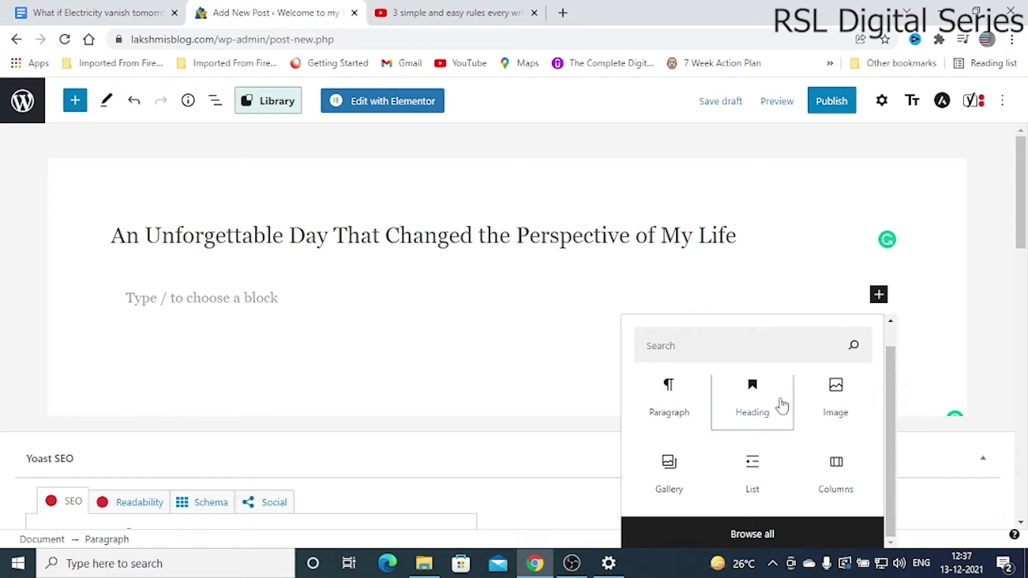
pyautogui.click(201, 297)
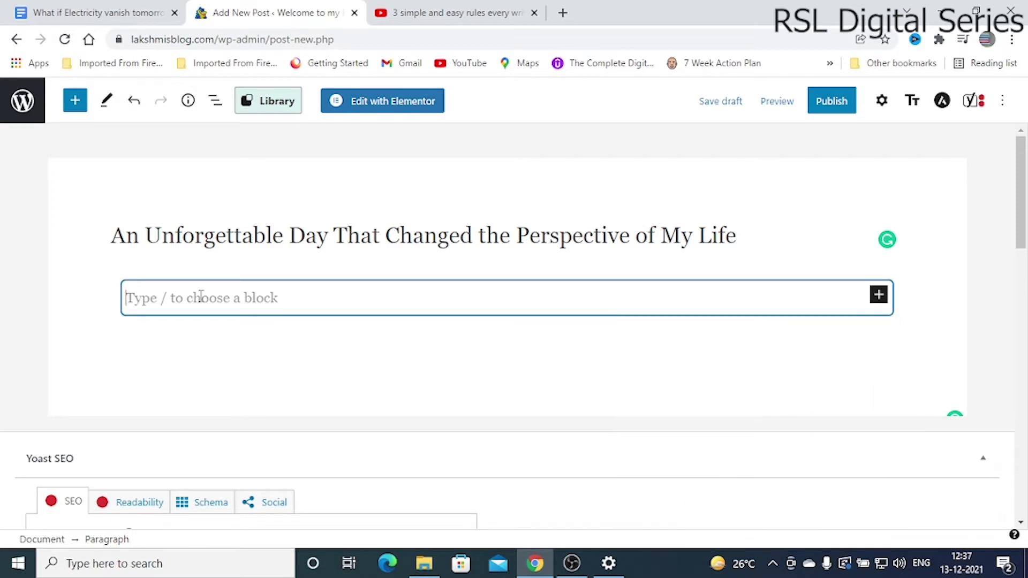
# Copy the story's opening paragraph from the Google Doc and return to the empty body block.
pyautogui.click(99, 12)
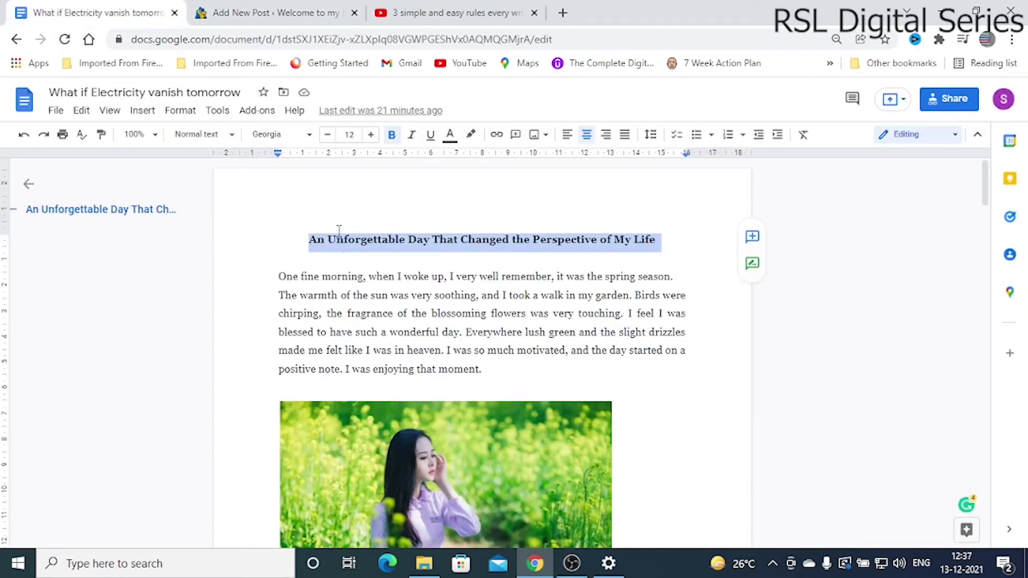
pyautogui.moveTo(283, 273); pyautogui.dragTo(502, 372)
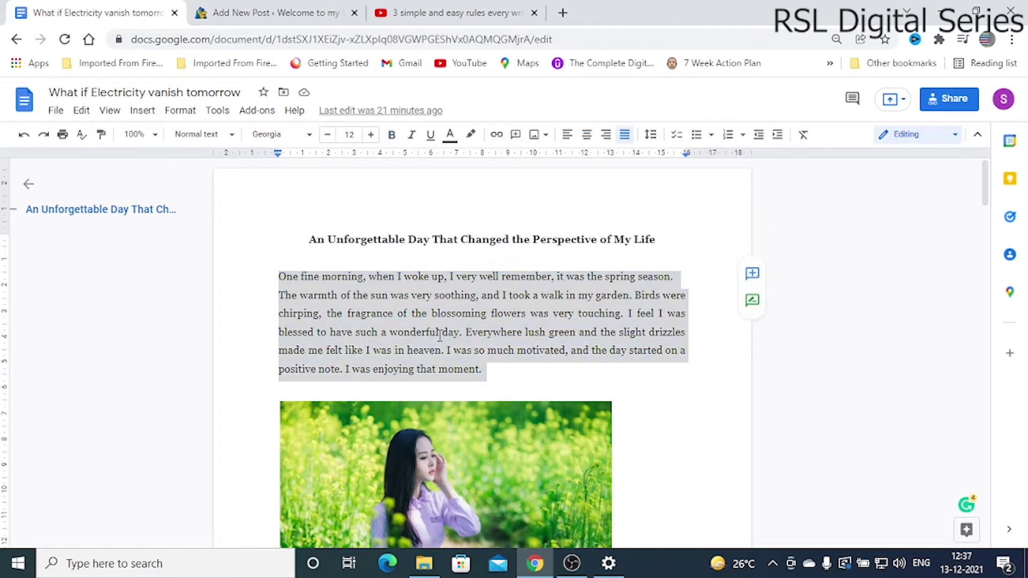
pyautogui.rightClick(437, 332)
pyautogui.click(471, 180)
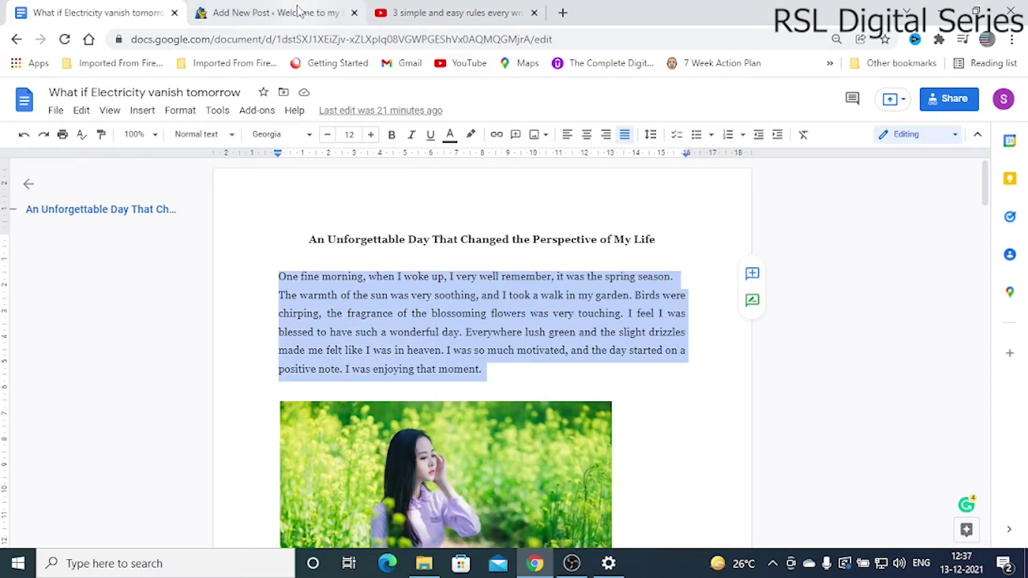
pyautogui.click(270, 12)
pyautogui.click(151, 299)
# Paste the opening paragraph into the body, correct 'felt' to 'feel', and select it.
pyautogui.rightClick(142, 298)
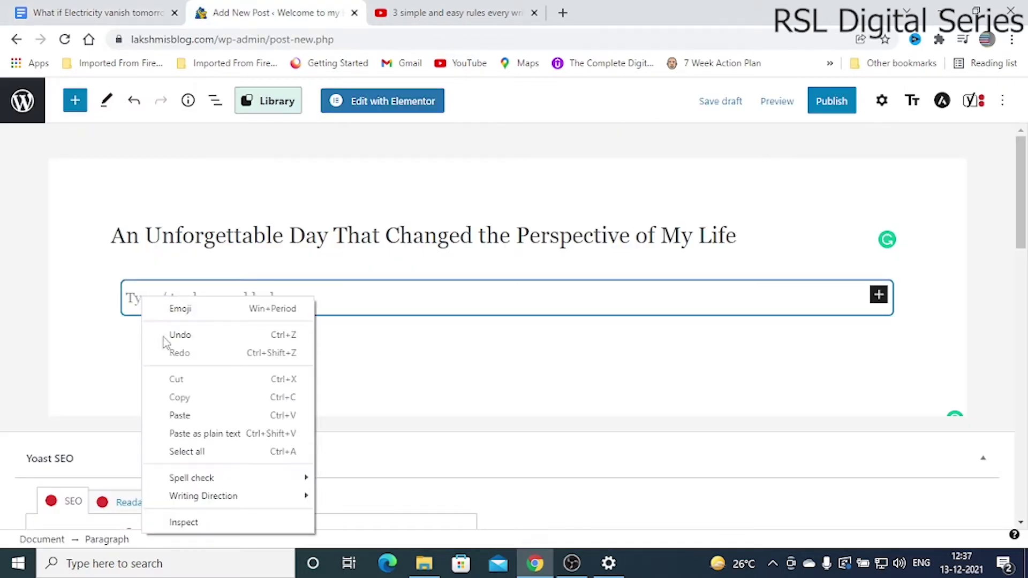
pyautogui.click(177, 416)
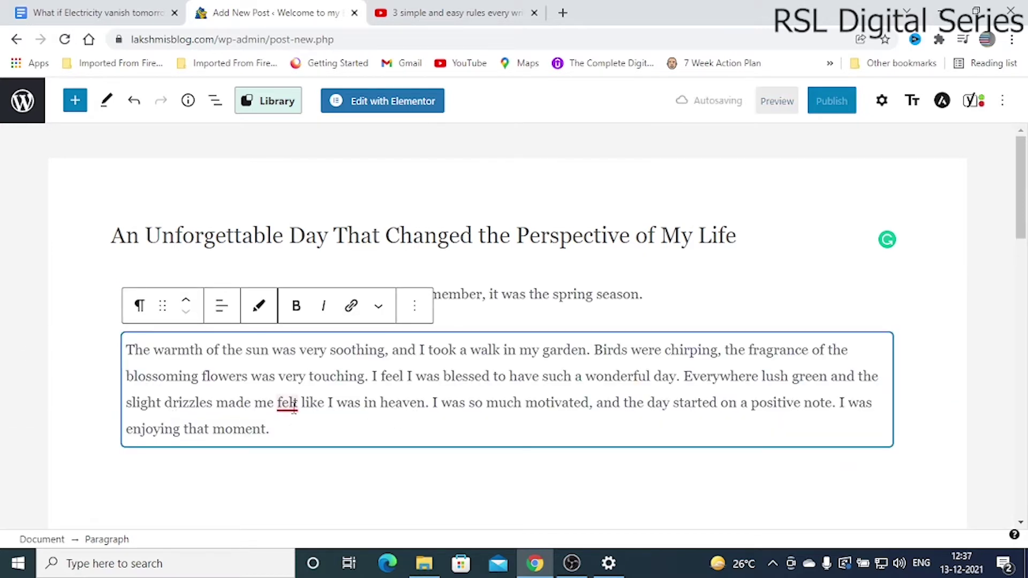
pyautogui.moveTo(288, 403)
pyautogui.click(289, 445)
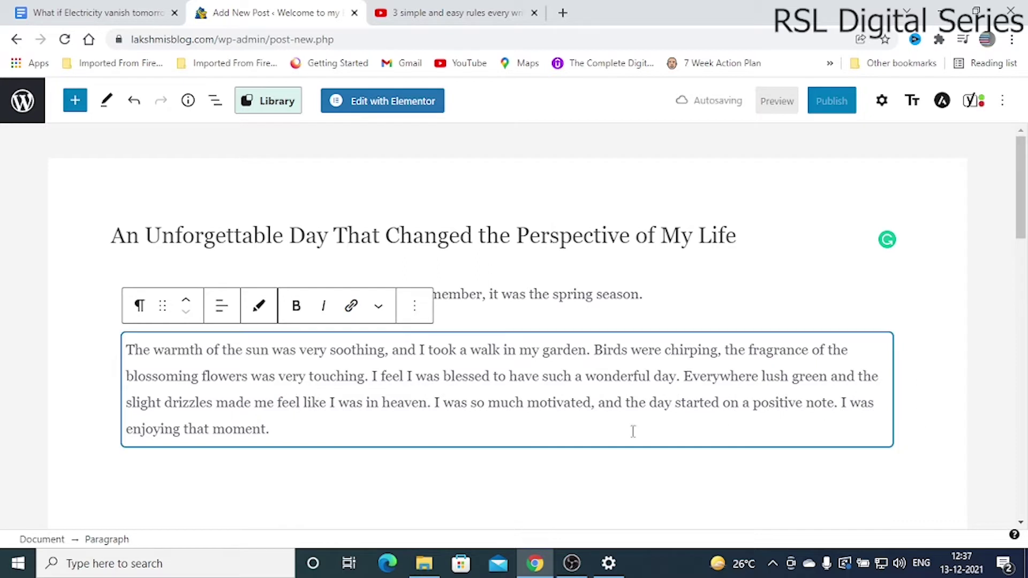
pyautogui.moveTo(129, 349); pyautogui.dragTo(270, 431)
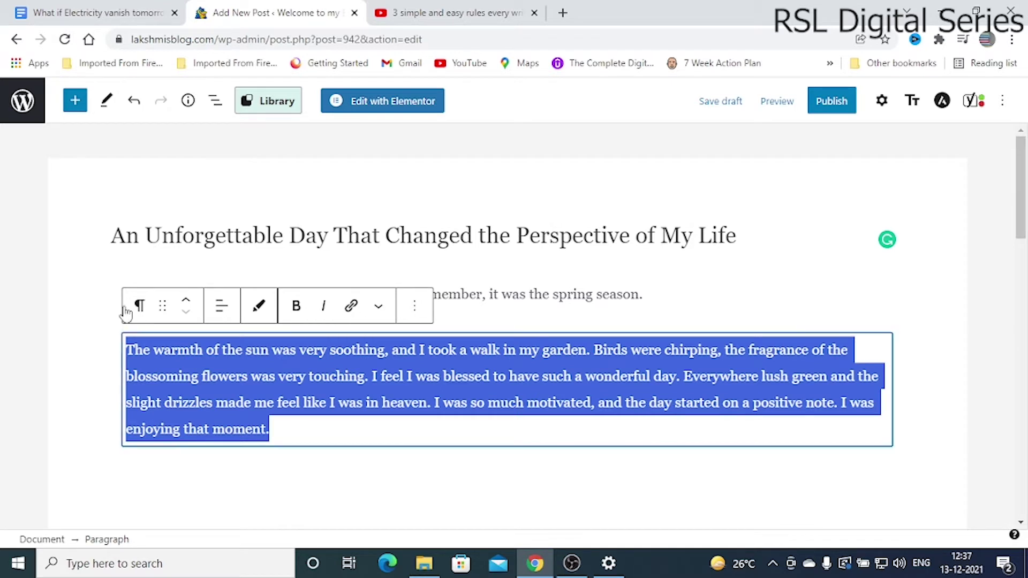
# Try centre and left alignment, then justify the opening paragraph.
pyautogui.click(223, 315)
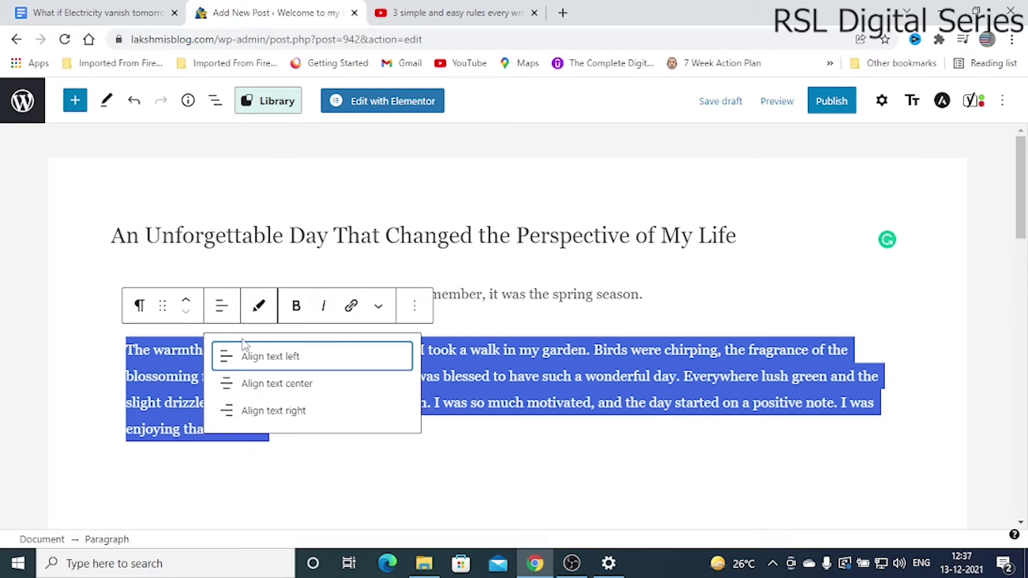
pyautogui.click(255, 384)
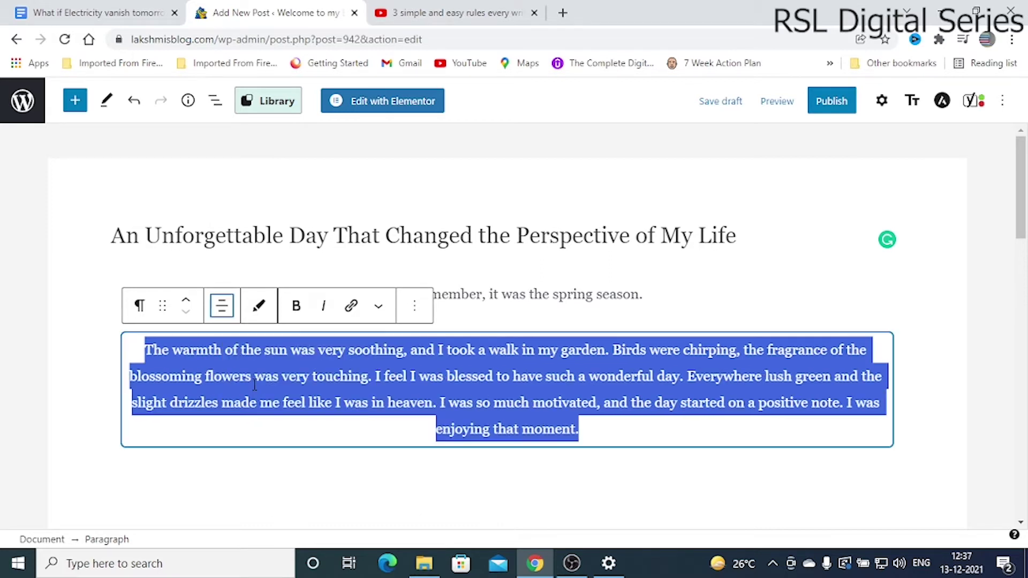
pyautogui.click(222, 317)
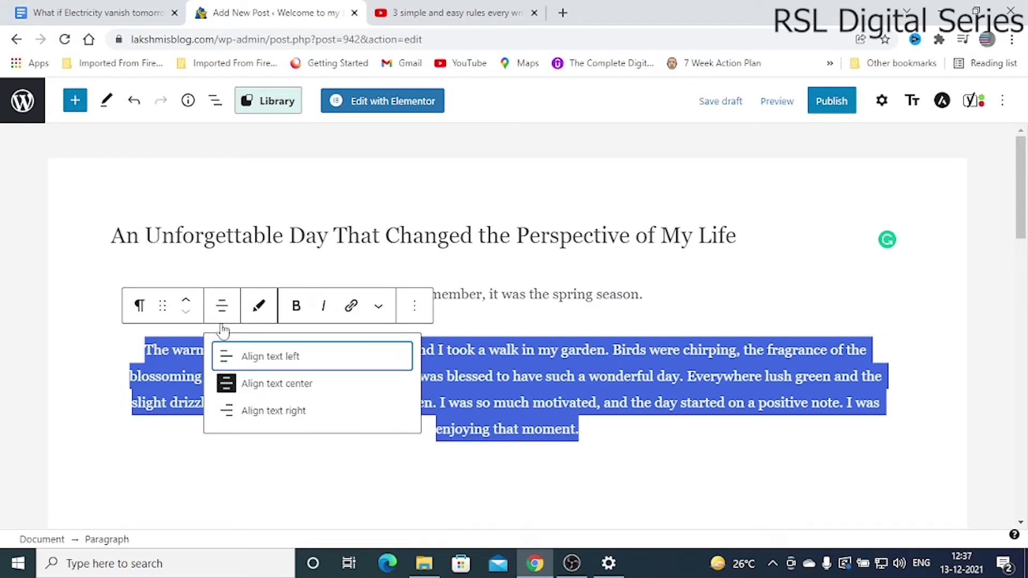
pyautogui.click(249, 356)
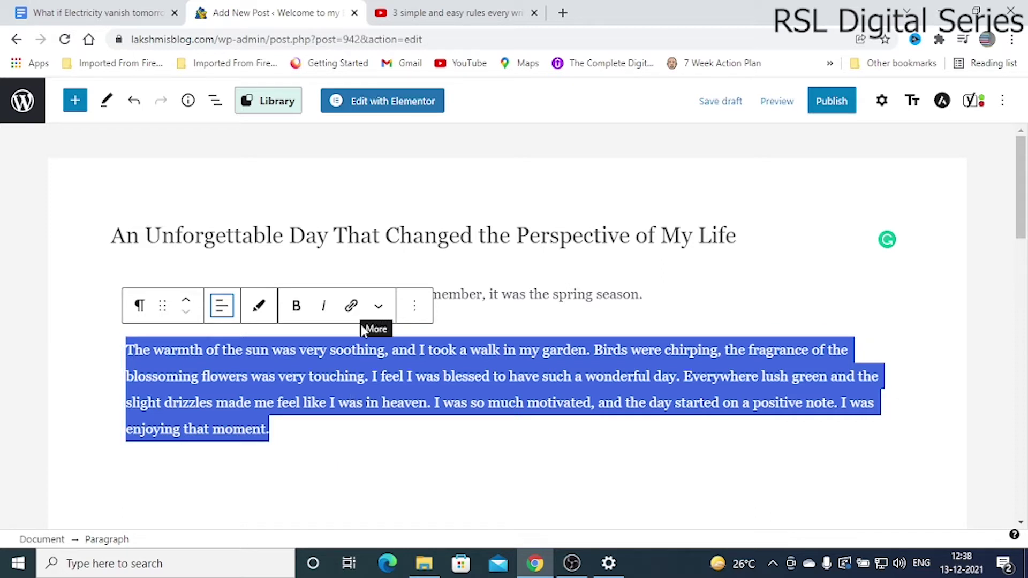
pyautogui.click(380, 309)
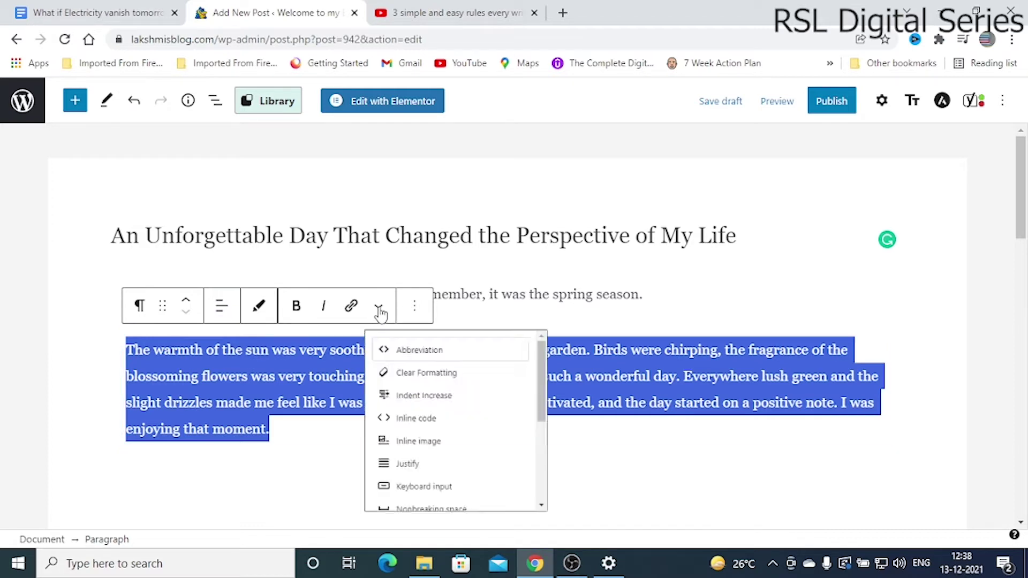
pyautogui.scroll(-2, 443, 404)
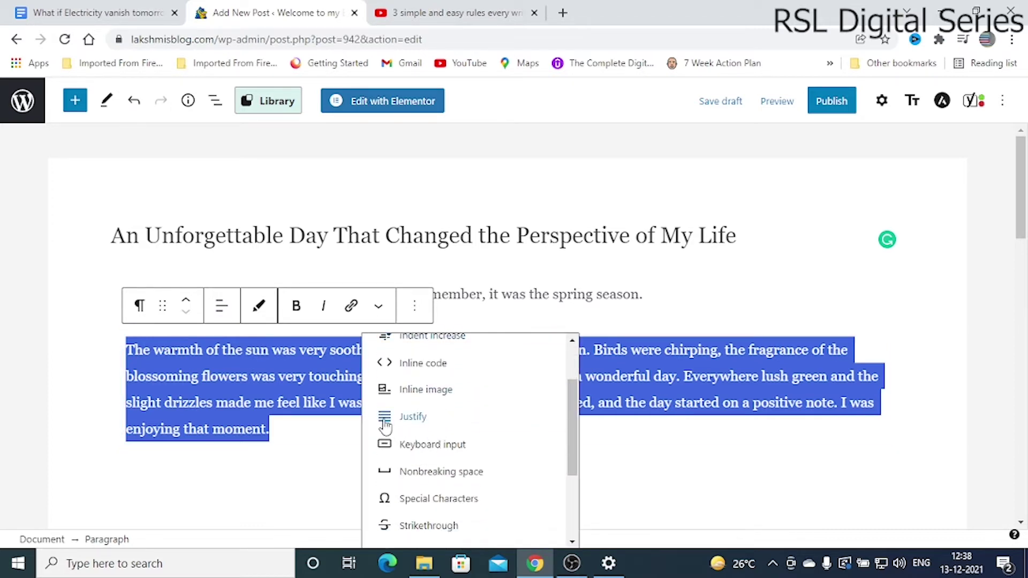
pyautogui.click(414, 418)
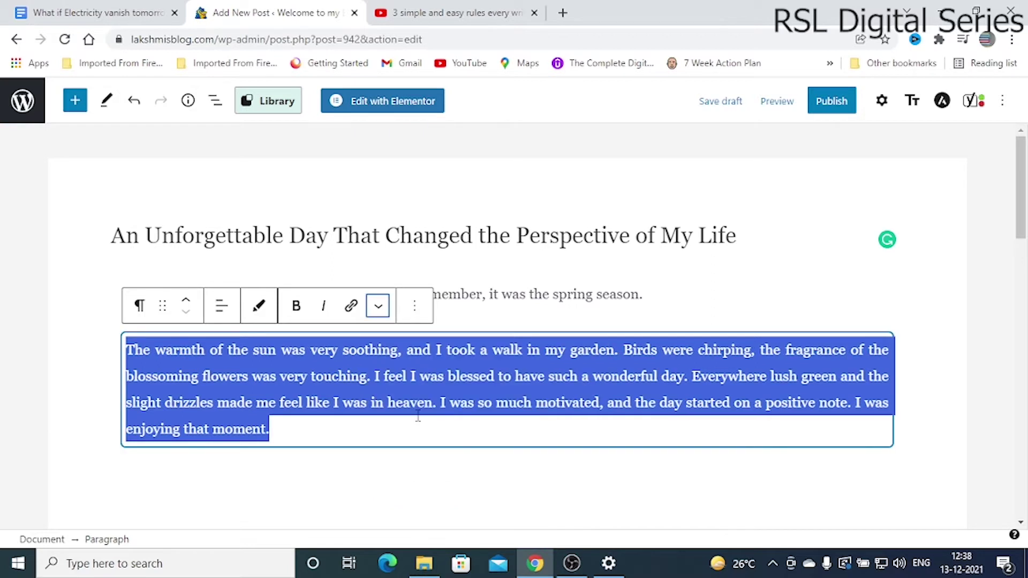
pyautogui.click(469, 423)
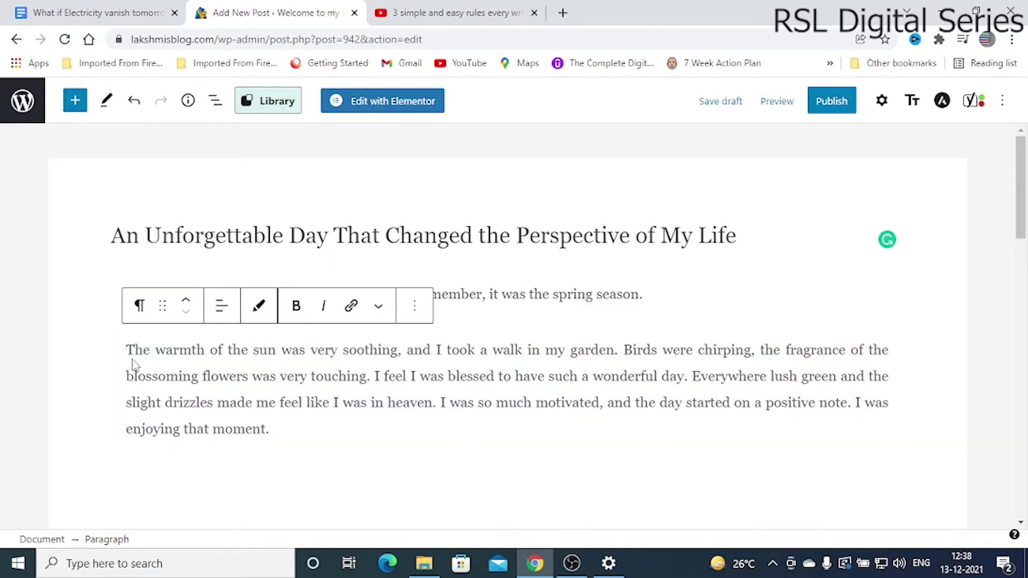
# Reselect the paragraph and bring up its text colour palette.
pyautogui.moveTo(124, 350); pyautogui.dragTo(272, 430)
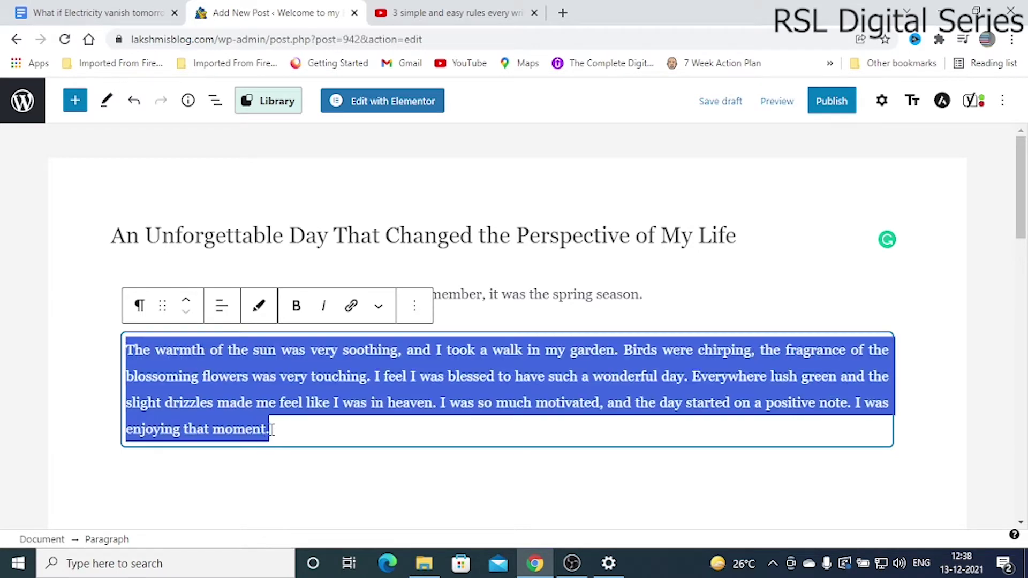
pyautogui.click(380, 310)
pyautogui.scroll(-3, 426, 428)
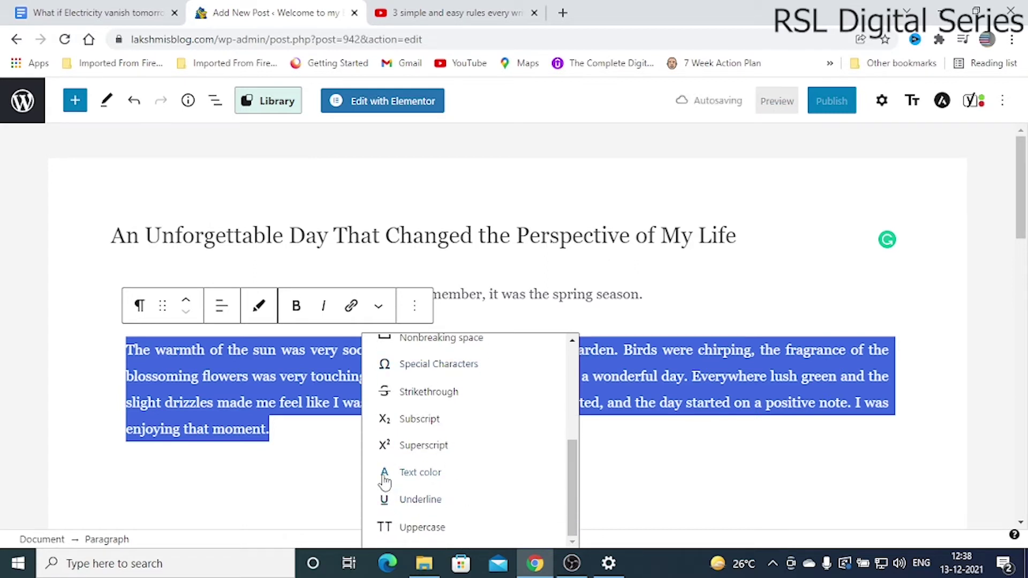
pyautogui.click(423, 473)
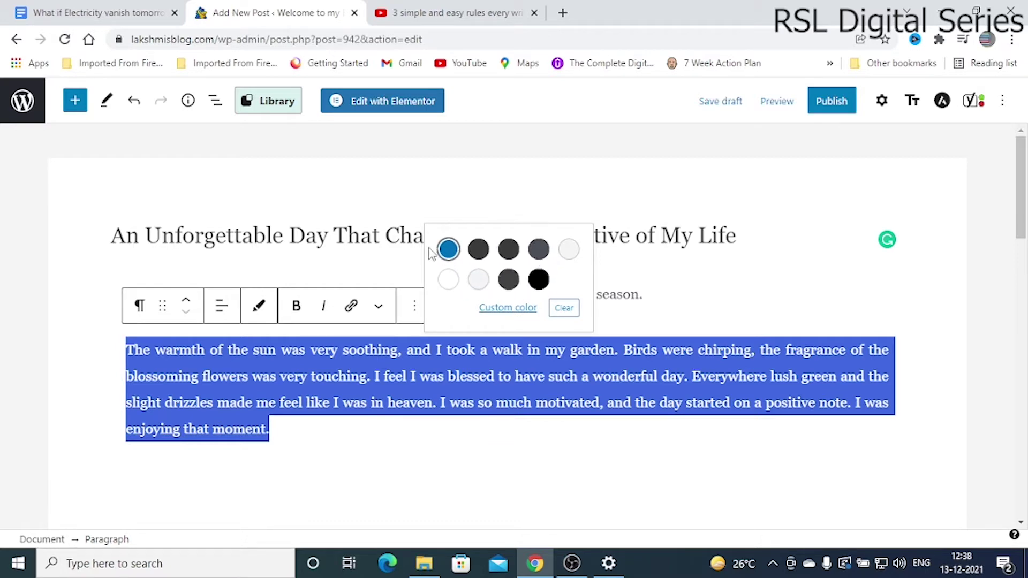
# Colour the paragraph text with the custom magenta #a30073.
pyautogui.click(513, 310)
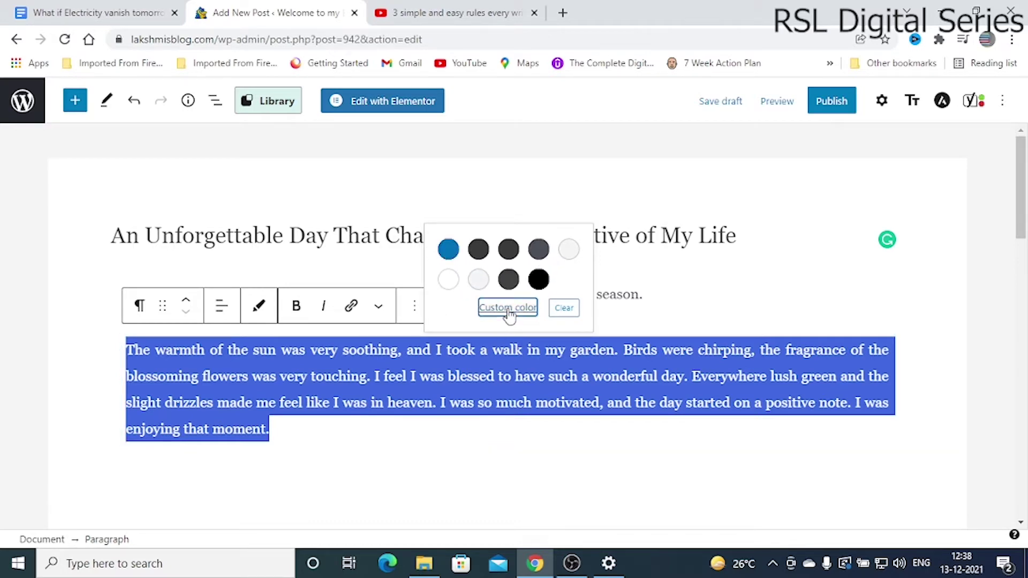
pyautogui.moveTo(620, 472); pyautogui.dragTo(678, 477)
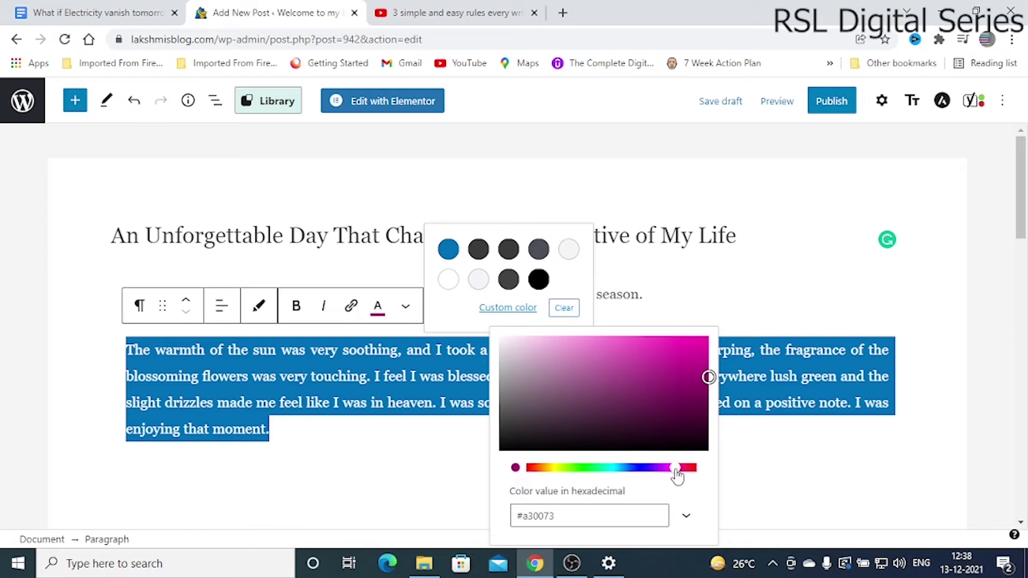
pyautogui.click(416, 407)
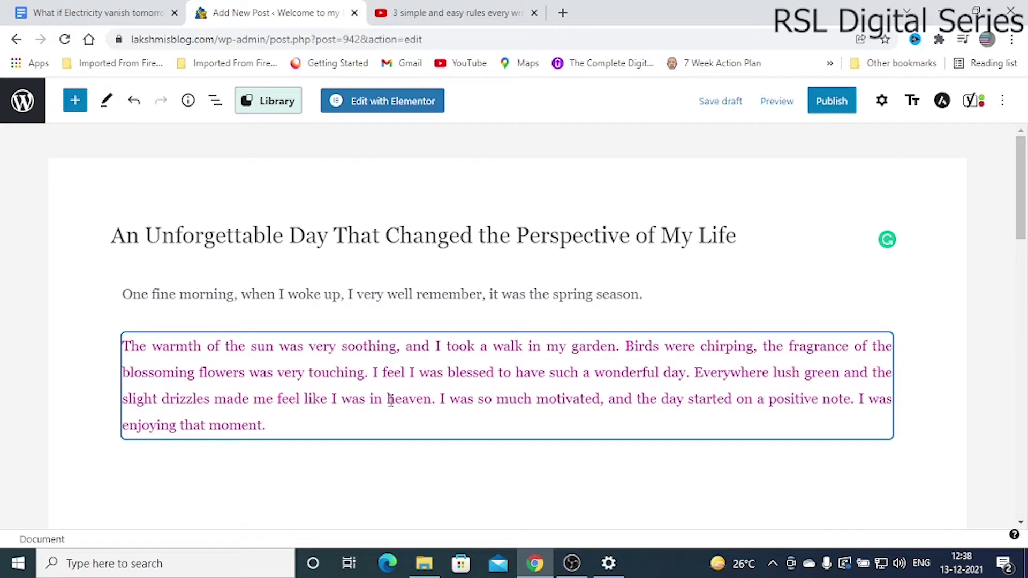
pyautogui.moveTo(278, 435); pyautogui.dragTo(129, 352)
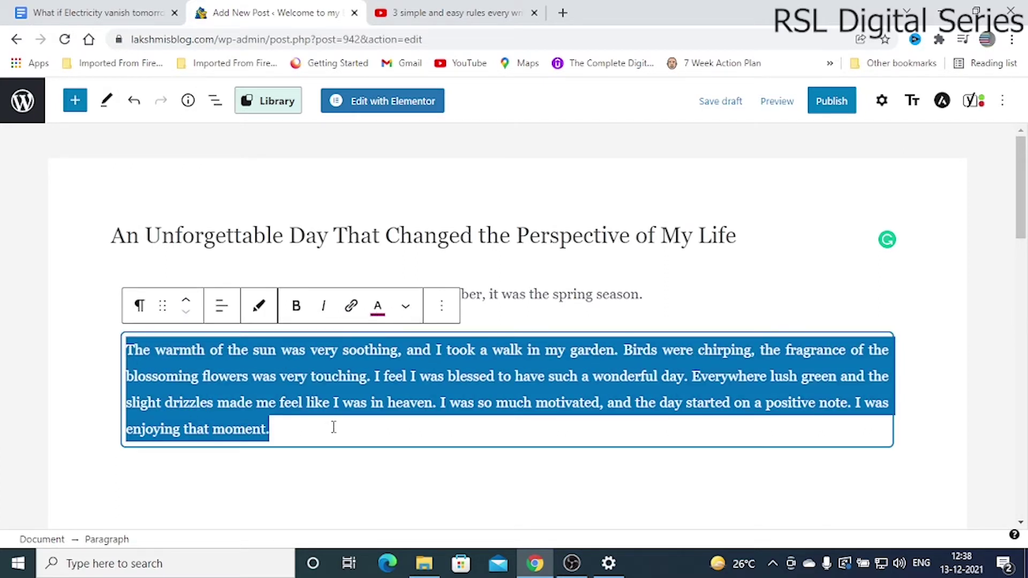
pyautogui.click(282, 433)
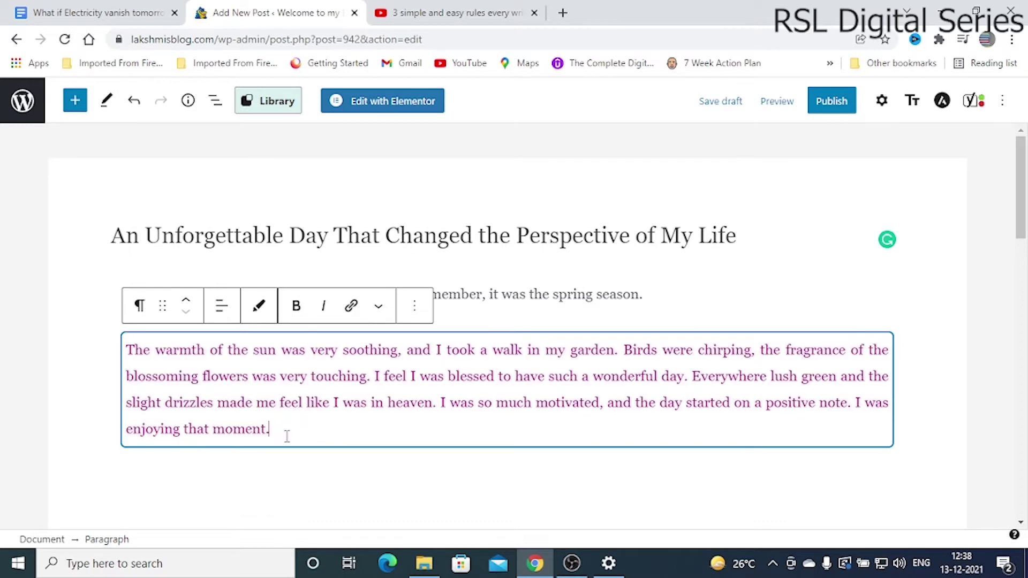
# Insert the Victory hand special character after 'enjoying that moment.'.
pyautogui.click(378, 307)
pyautogui.scroll(-4, 436, 434)
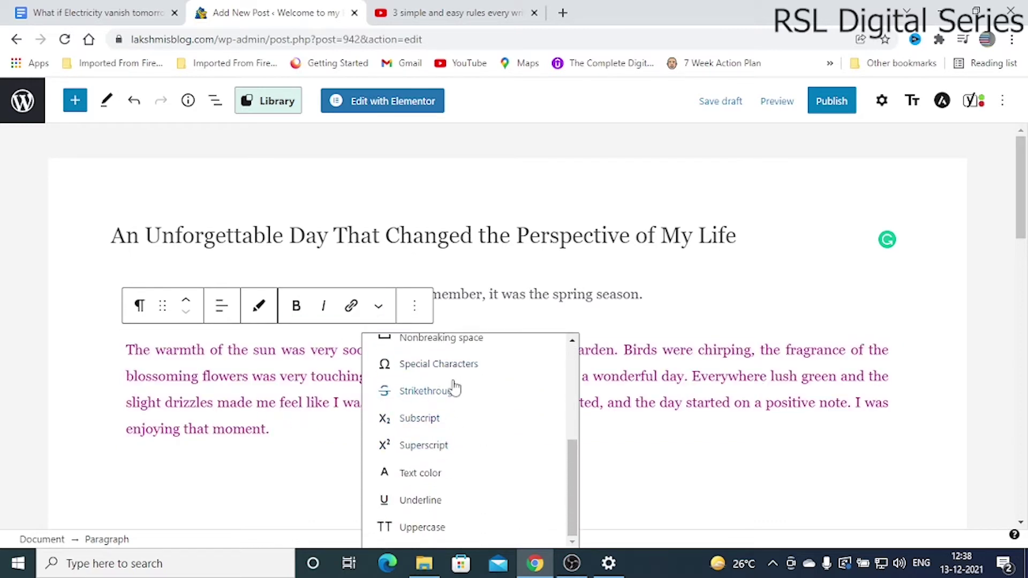
pyautogui.click(423, 370)
pyautogui.scroll(-4, 294, 487)
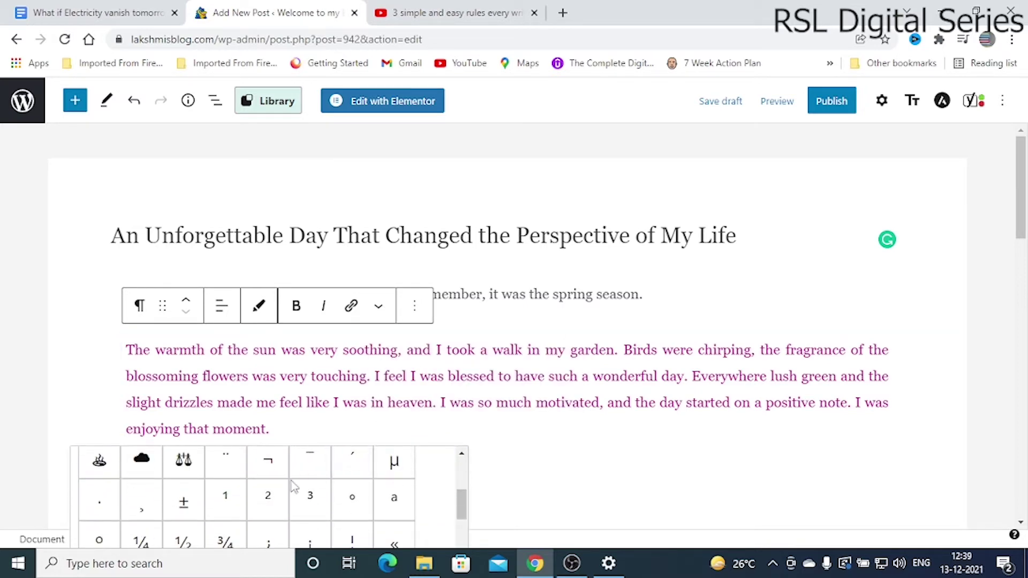
pyautogui.scroll(-3, 766, 461)
pyautogui.scroll(-5, 394, 391)
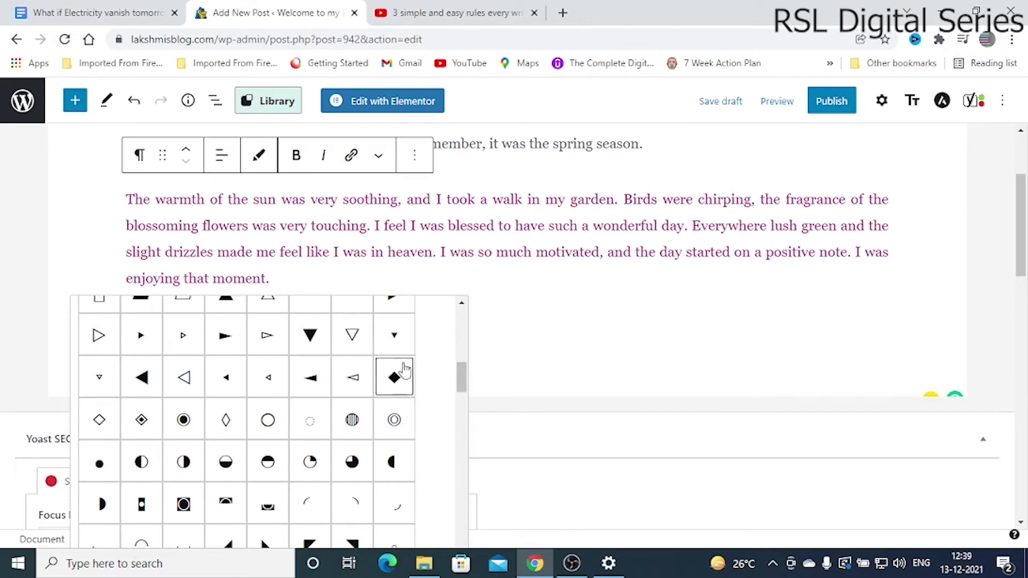
pyautogui.scroll(-3, 393, 407)
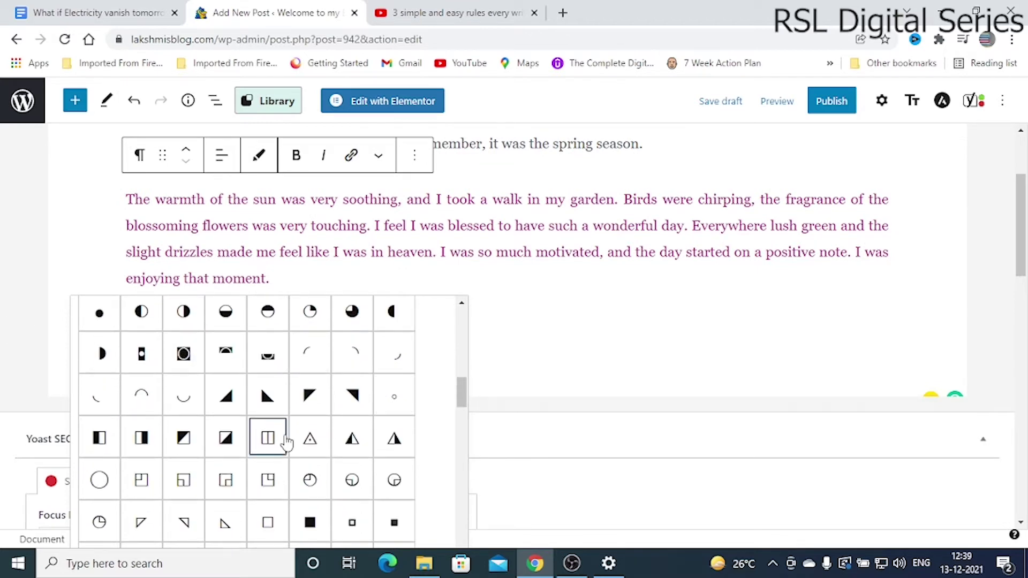
pyautogui.scroll(-2, 214, 417)
pyautogui.scroll(12, 340, 444)
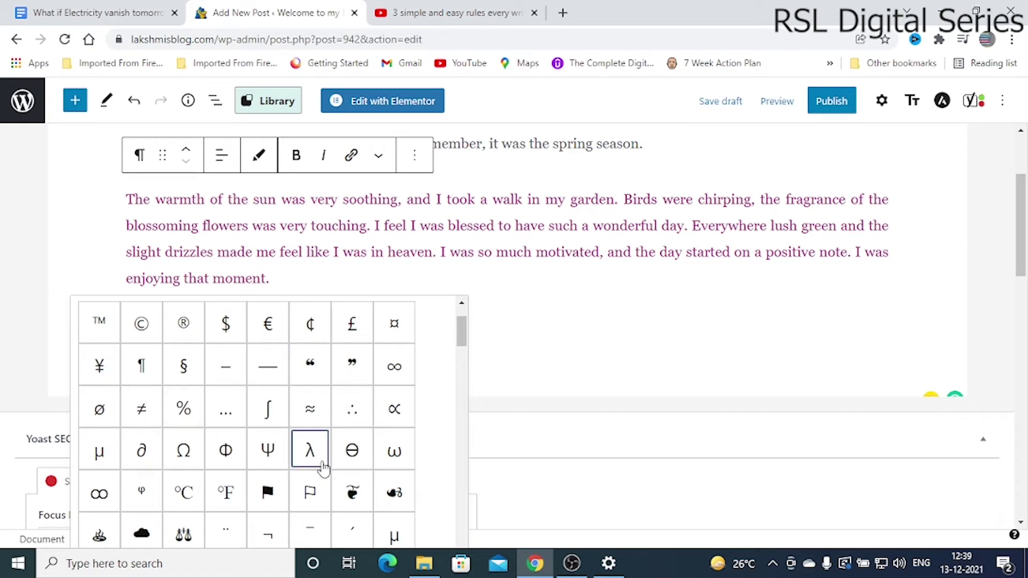
pyautogui.scroll(-5, 321, 460)
pyautogui.scroll(-10, 328, 467)
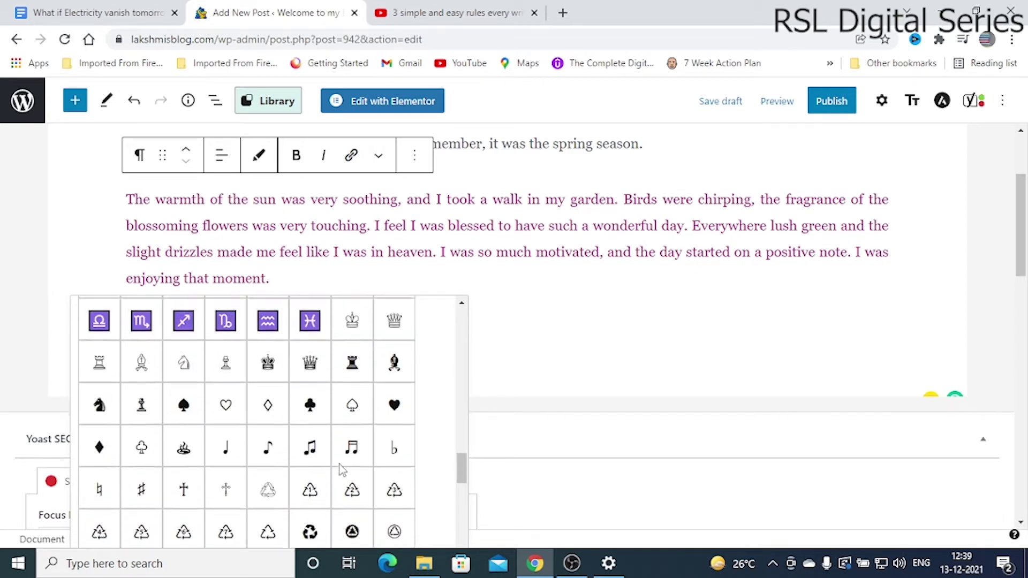
pyautogui.scroll(-5, 320, 437)
pyautogui.scroll(-5, 316, 436)
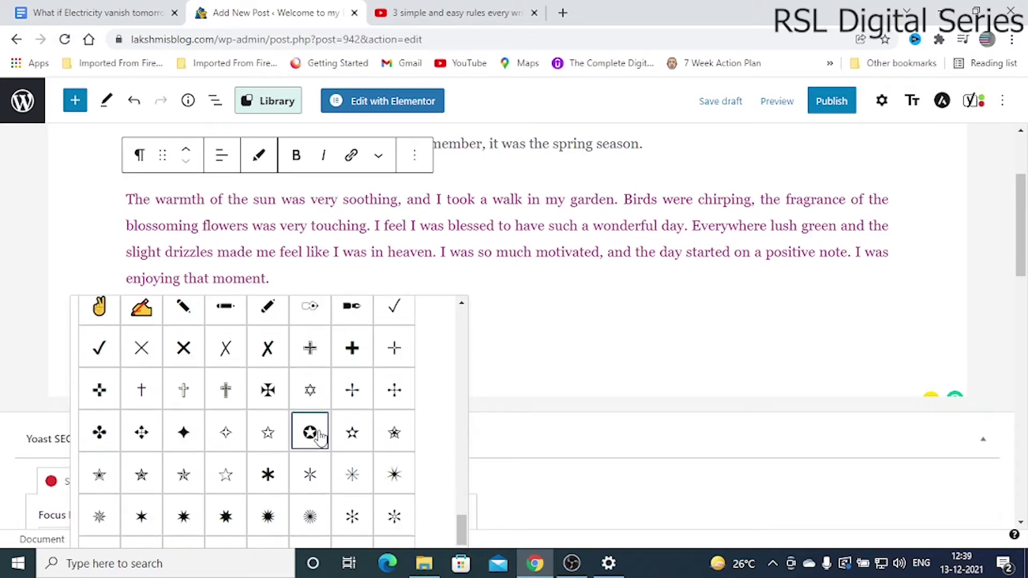
pyautogui.scroll(3, 317, 436)
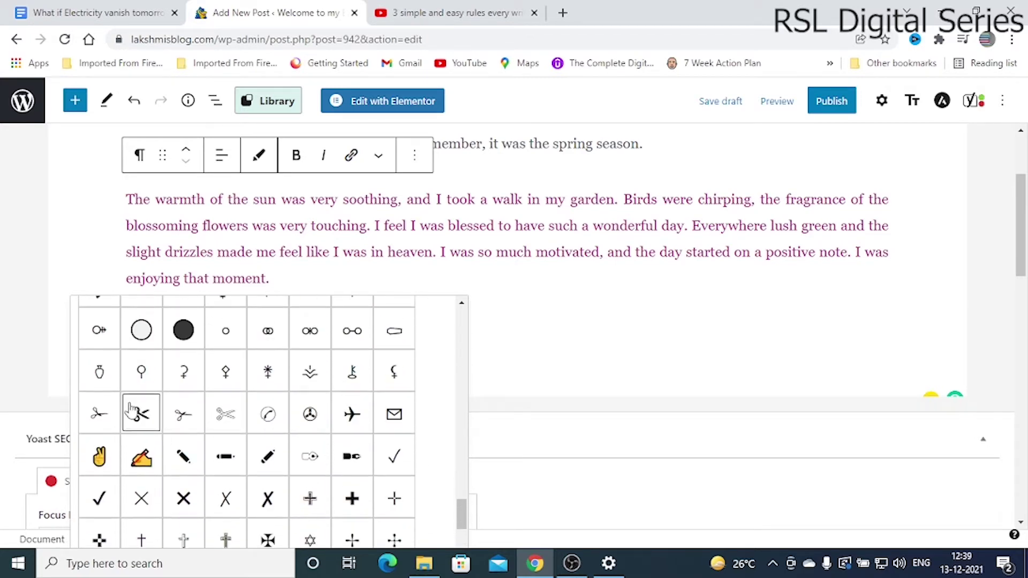
pyautogui.click(100, 457)
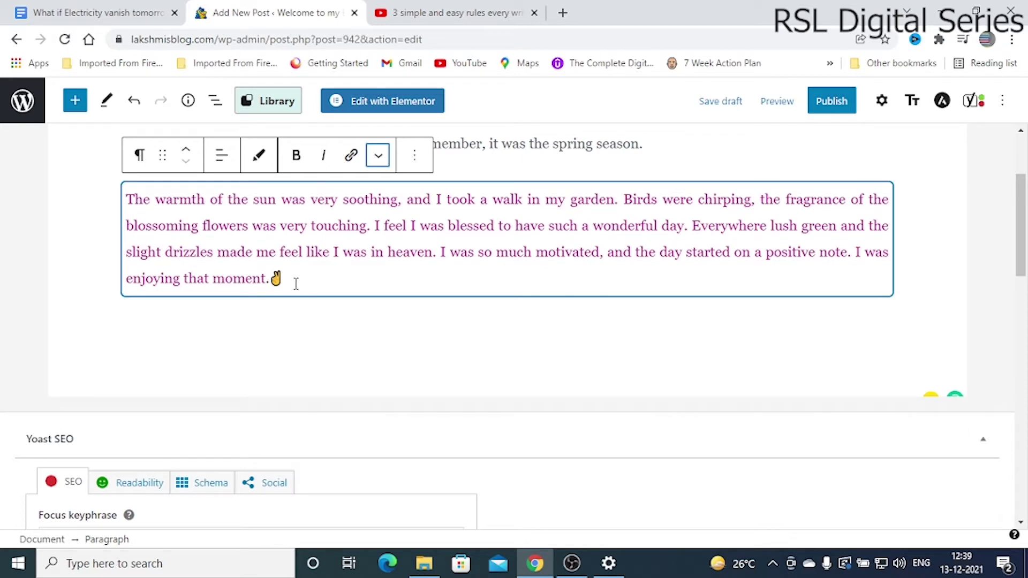
# Dismiss the extra formatting menu and move to the empty block below the paragraph.
pyautogui.click(378, 155)
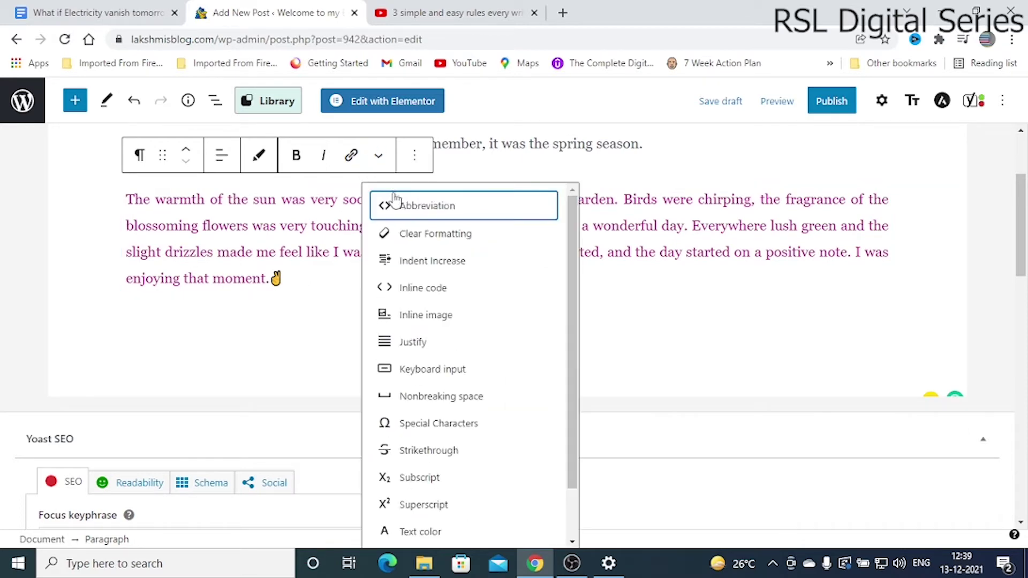
pyautogui.scroll(-2, 455, 450)
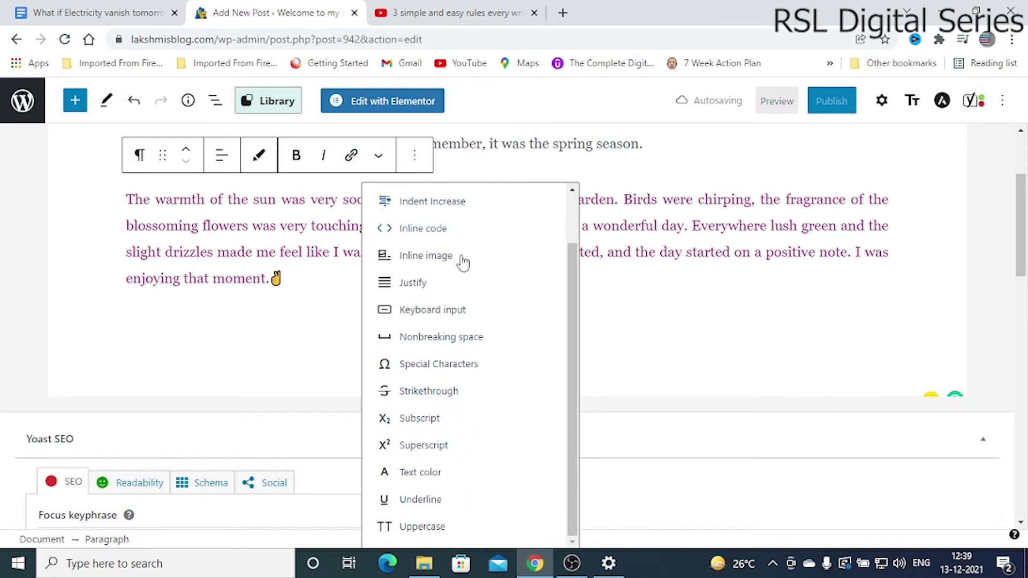
pyautogui.click(304, 283)
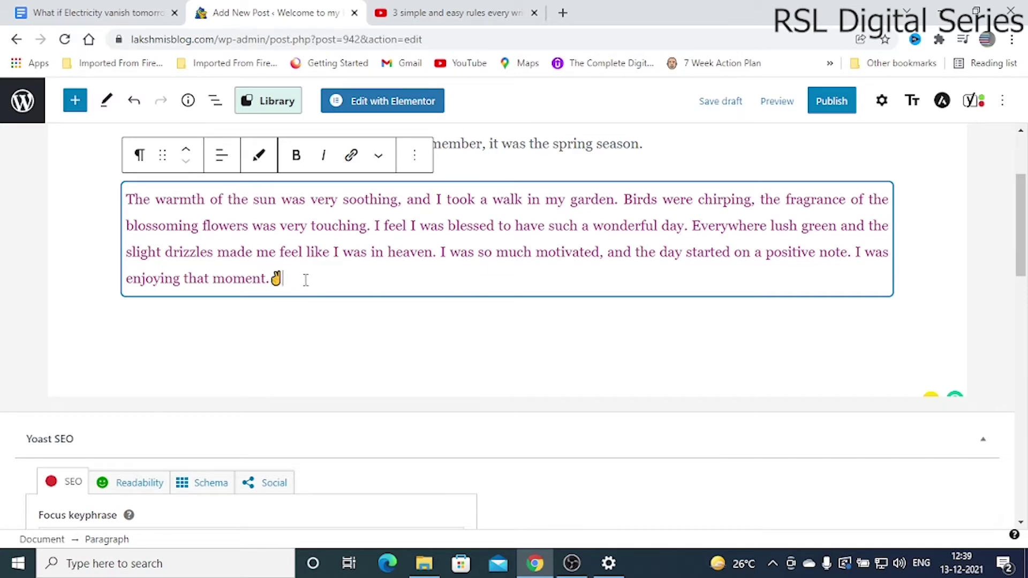
pyautogui.scroll(2, 305, 279)
pyautogui.click(140, 434)
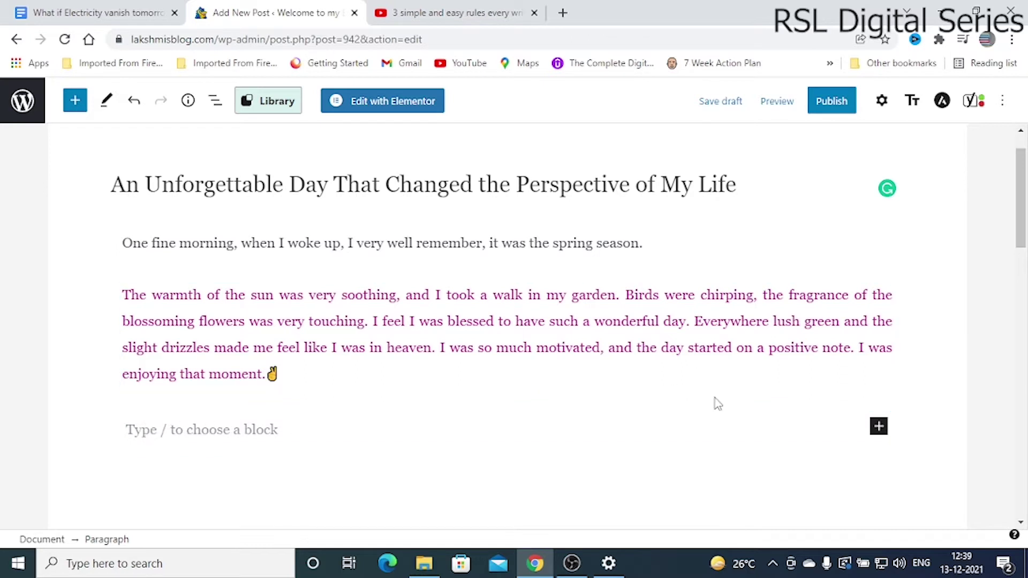
pyautogui.click(879, 427)
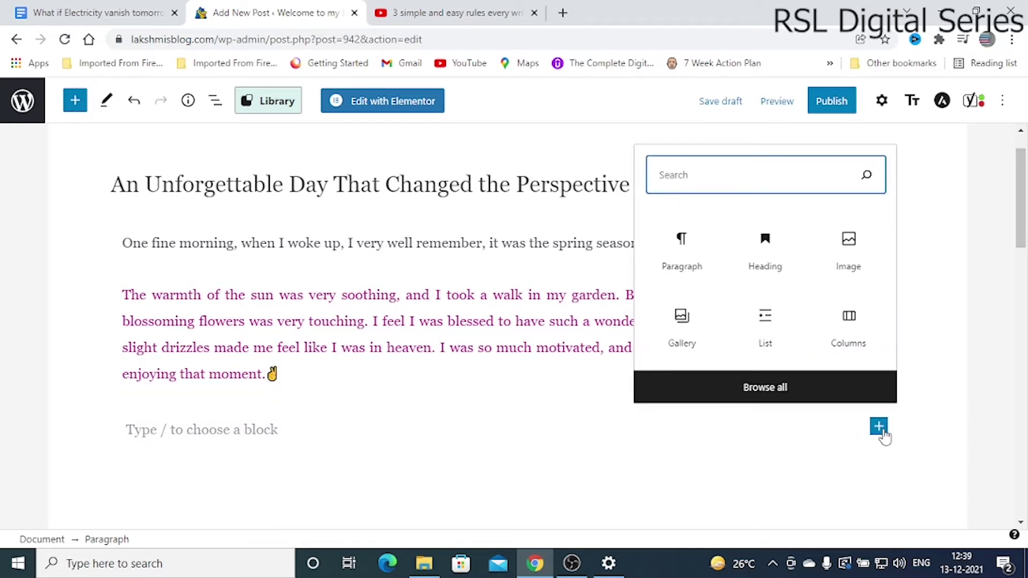
# Add a Heading block reading 'Title and Description'.
pyautogui.click(768, 254)
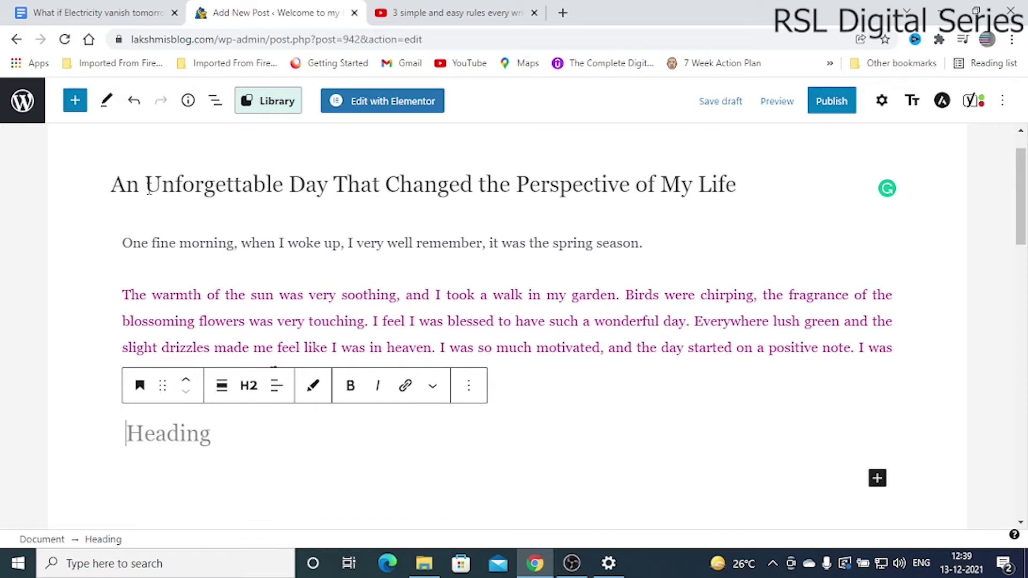
pyautogui.click(249, 386)
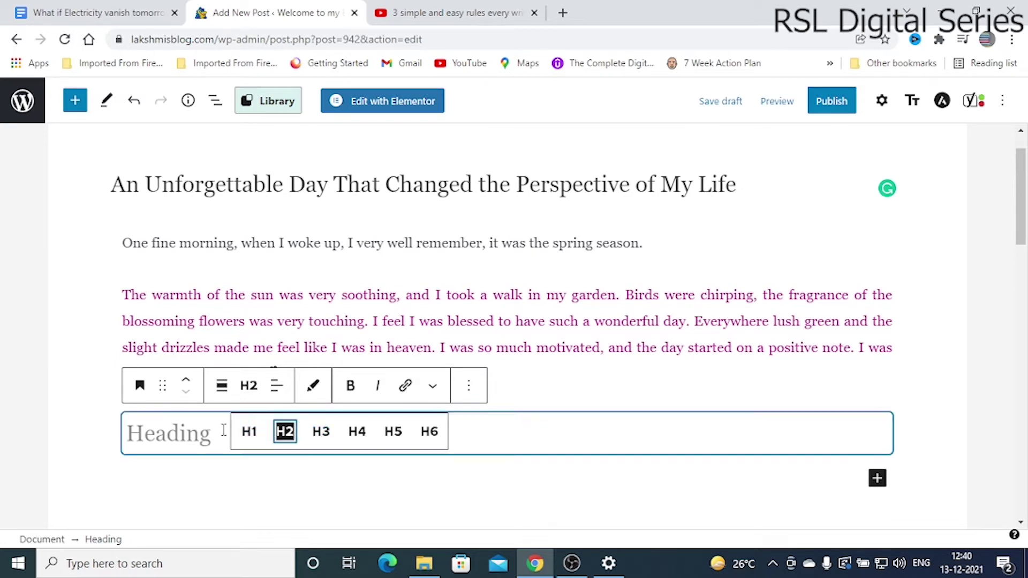
pyautogui.click(182, 433)
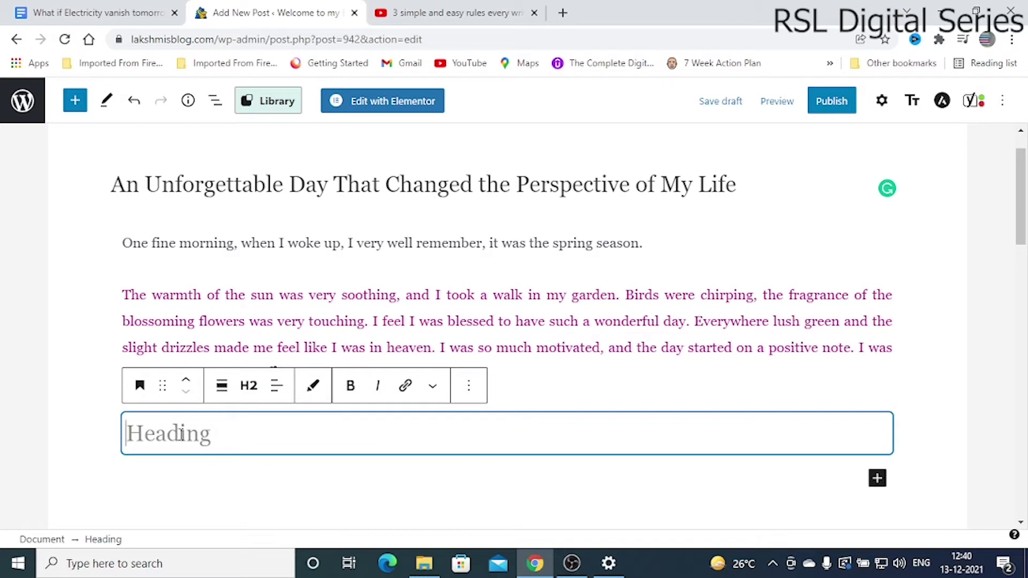
pyautogui.write('Ttilr')
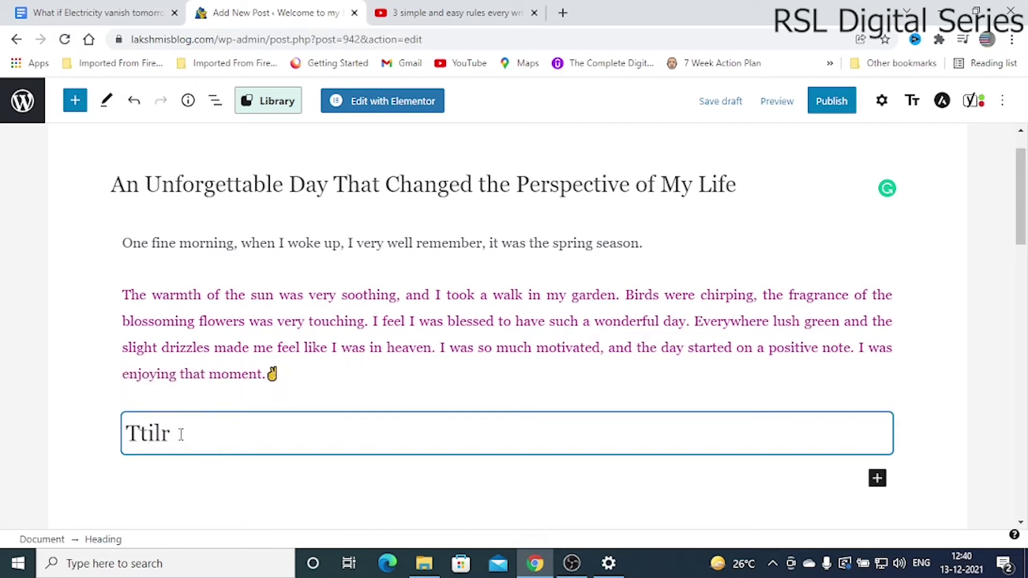
pyautogui.press('BackSpace')
pyautogui.press('BackSpace')
pyautogui.write('itle and Description')
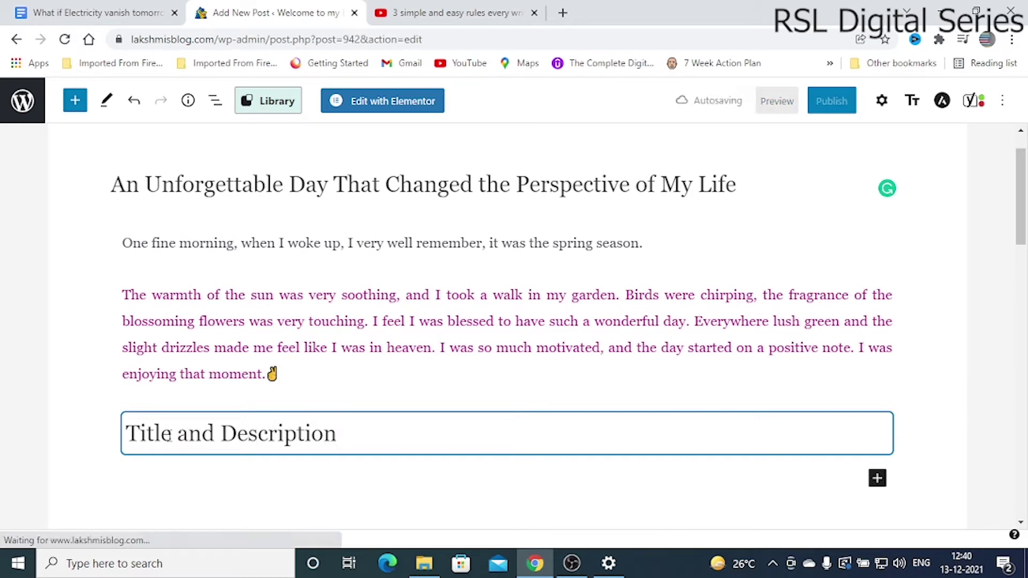
# Change the heading to level H4 and start an empty block below it.
pyautogui.moveTo(128, 433); pyautogui.dragTo(337, 435)
pyautogui.click(250, 389)
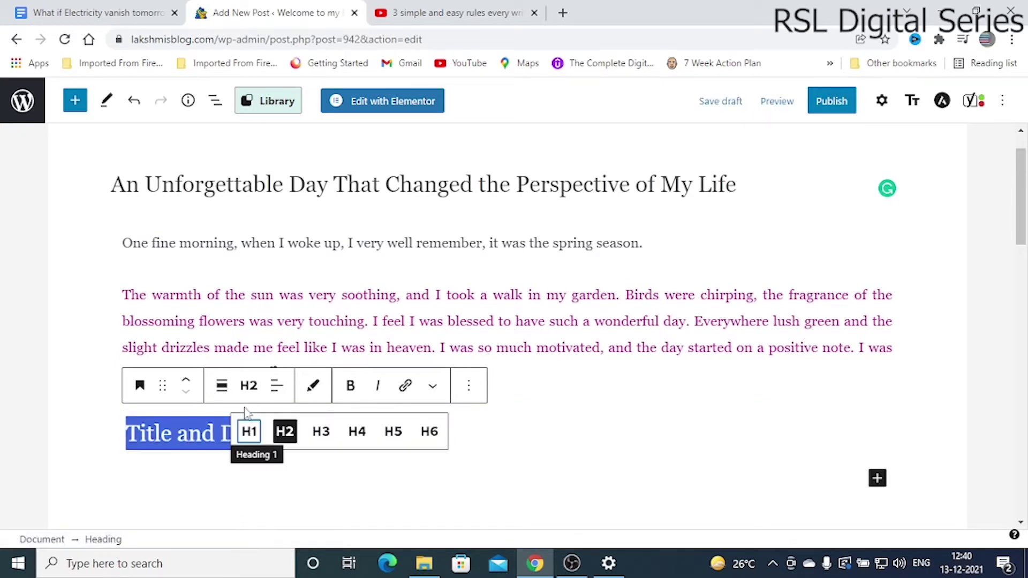
pyautogui.click(324, 435)
pyautogui.click(358, 432)
pyautogui.click(371, 485)
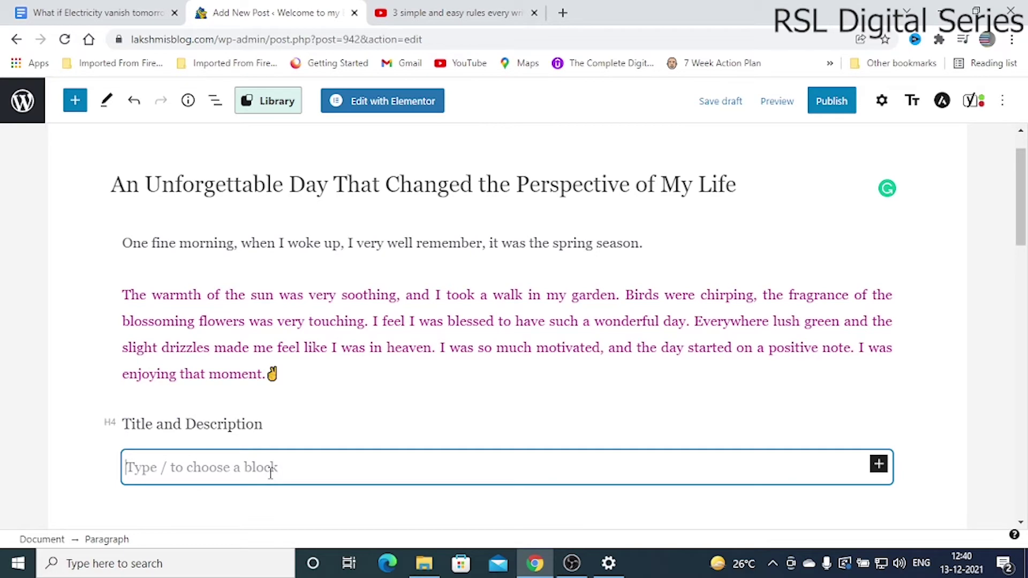
# Glance further down the story in Google Docs, then return to the WordPress editor.
pyautogui.click(100, 16)
pyautogui.scroll(-4, 449, 480)
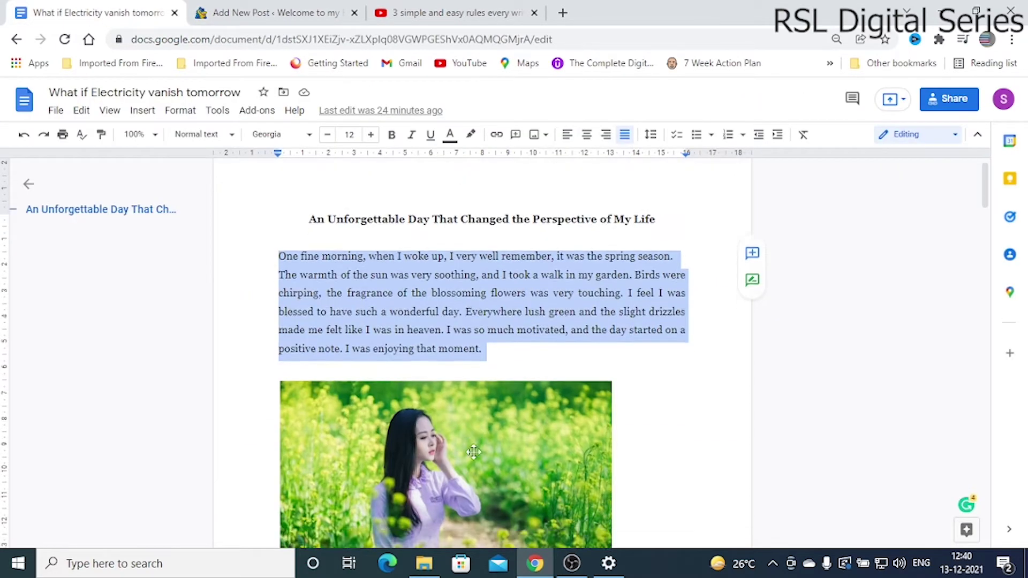
pyautogui.click(292, 12)
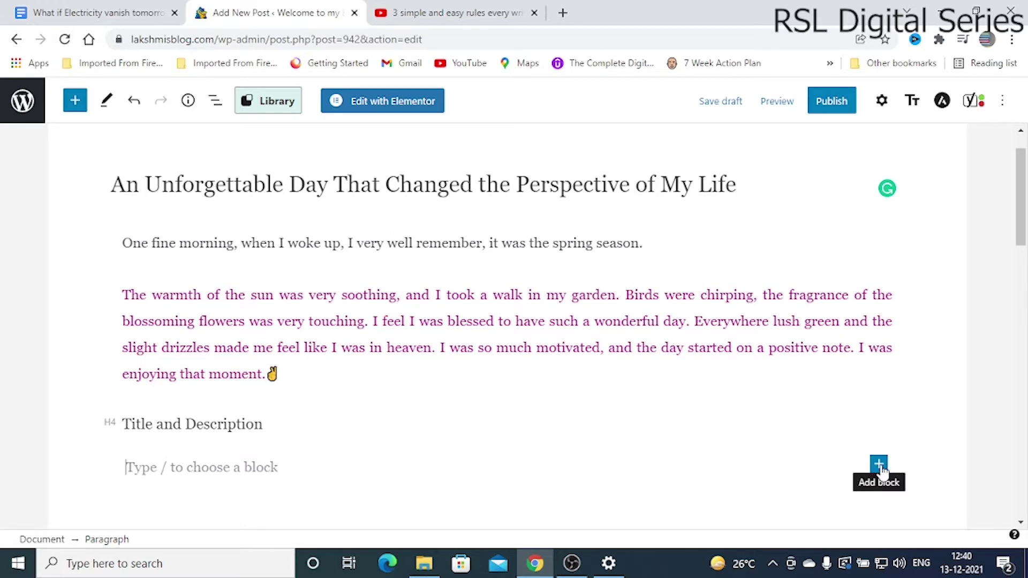
# Add an Image block on a new line below the heading.
pyautogui.click(333, 422)
pyautogui.press('Return')
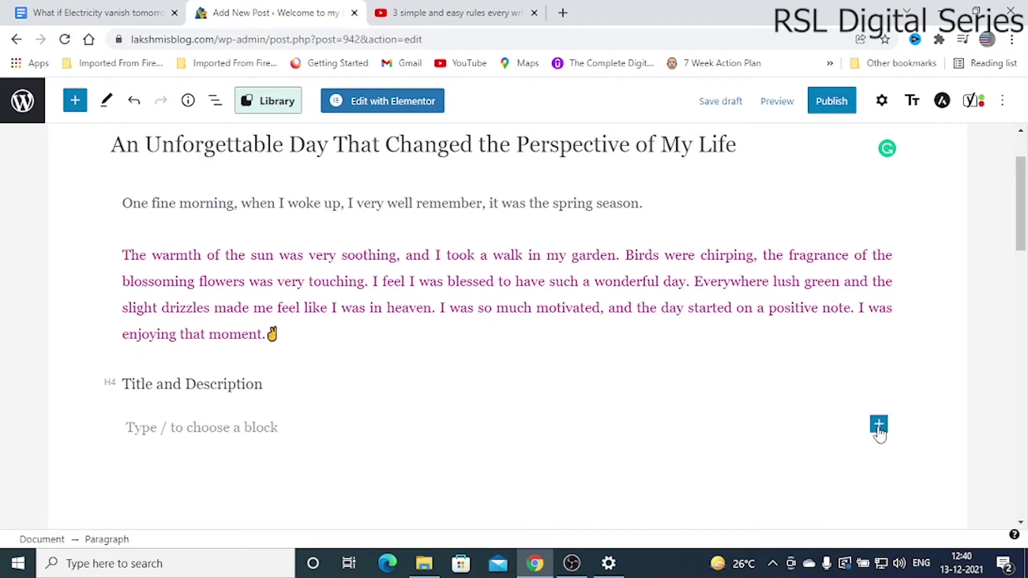
pyautogui.click(880, 426)
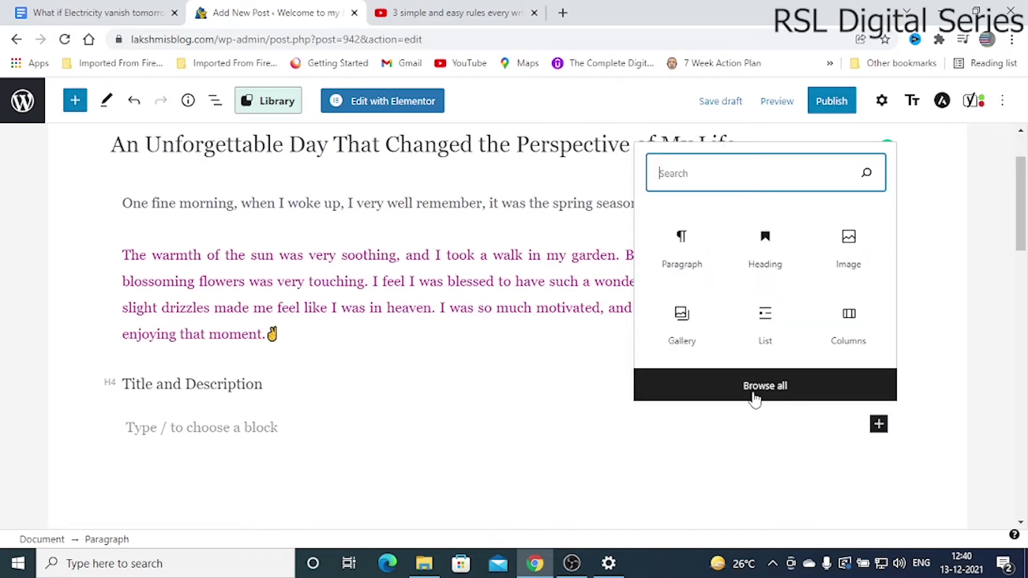
pyautogui.click(849, 247)
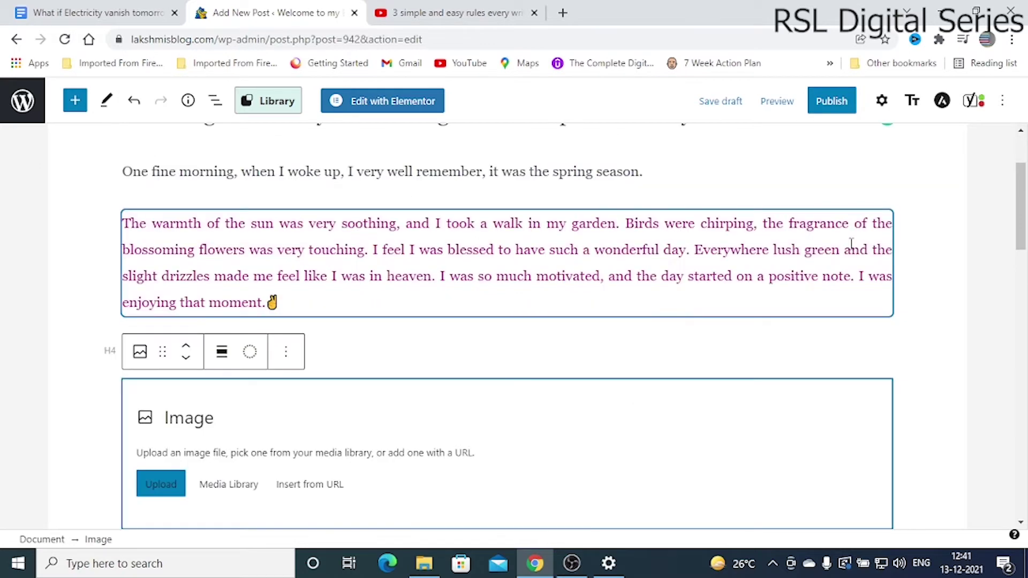
# Upload 'Image of a girl in garden' from the Desktop and shrink it to about half width.
pyautogui.click(165, 489)
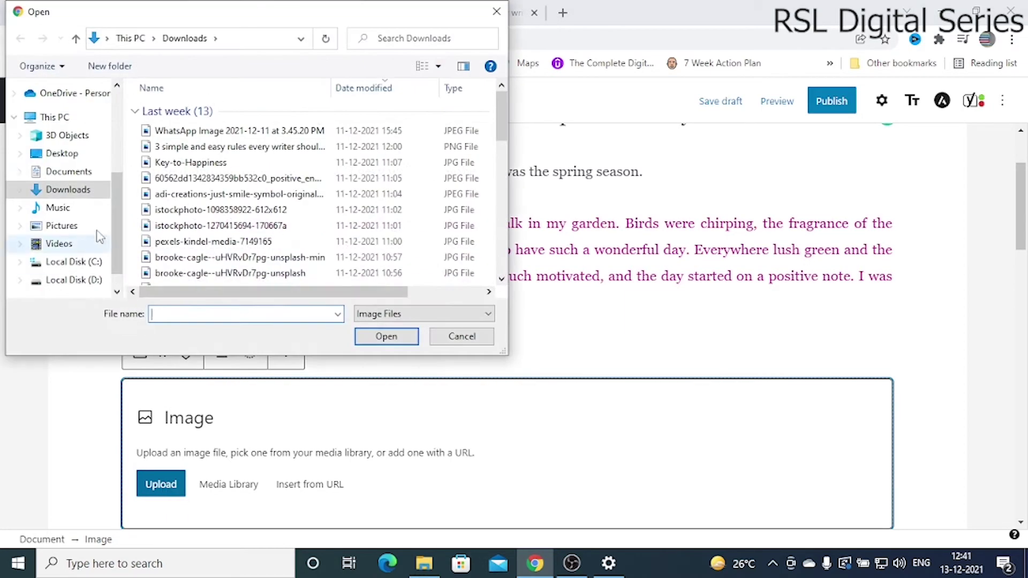
pyautogui.click(58, 155)
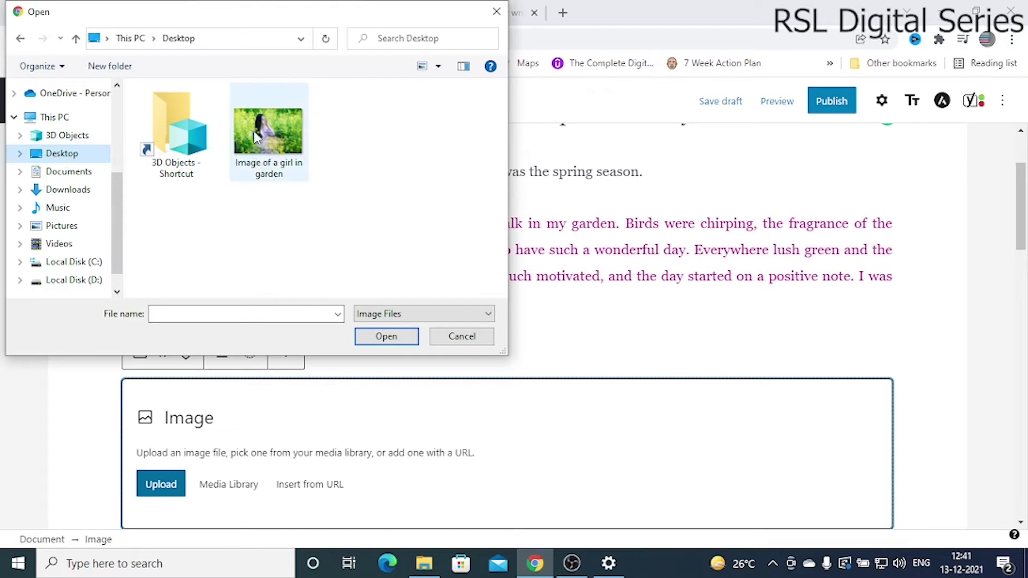
pyautogui.click(260, 149)
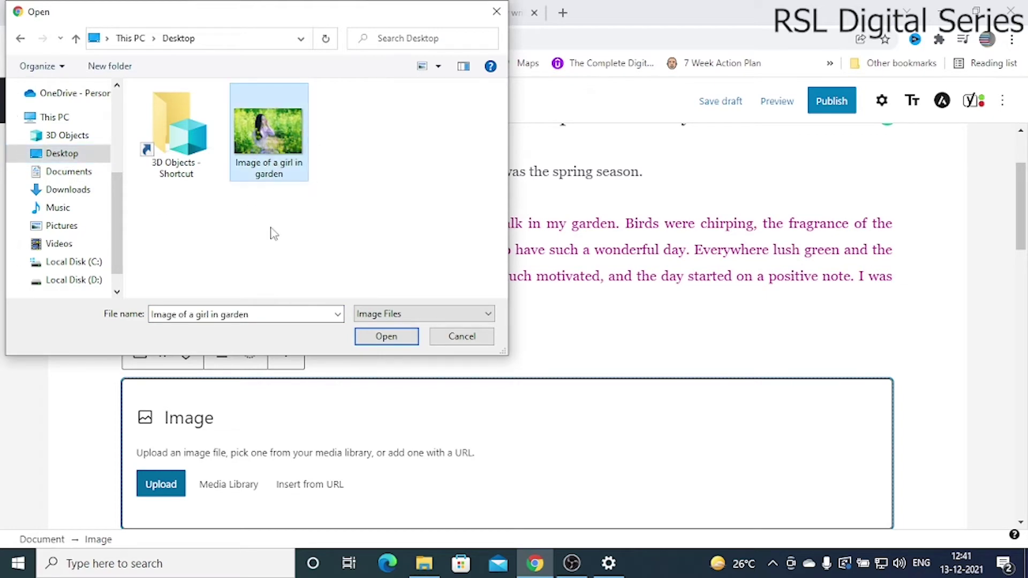
pyautogui.click(394, 337)
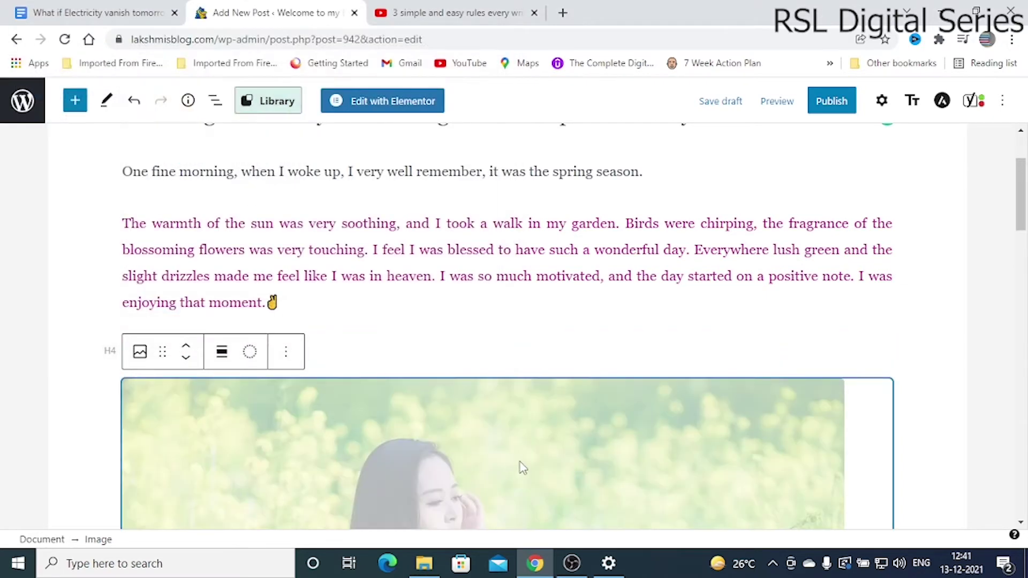
pyautogui.scroll(-5, 523, 465)
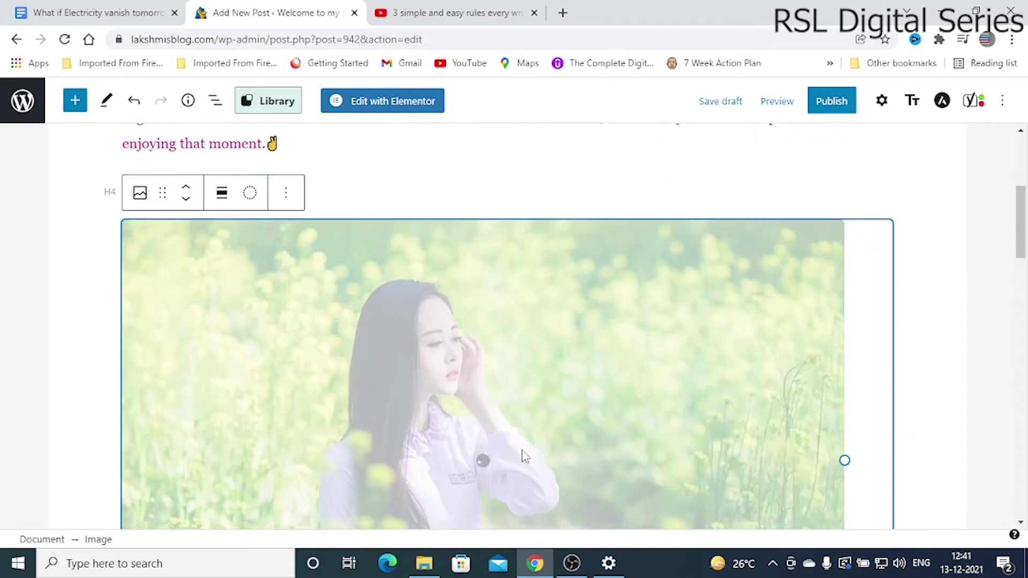
pyautogui.scroll(-8, 525, 456)
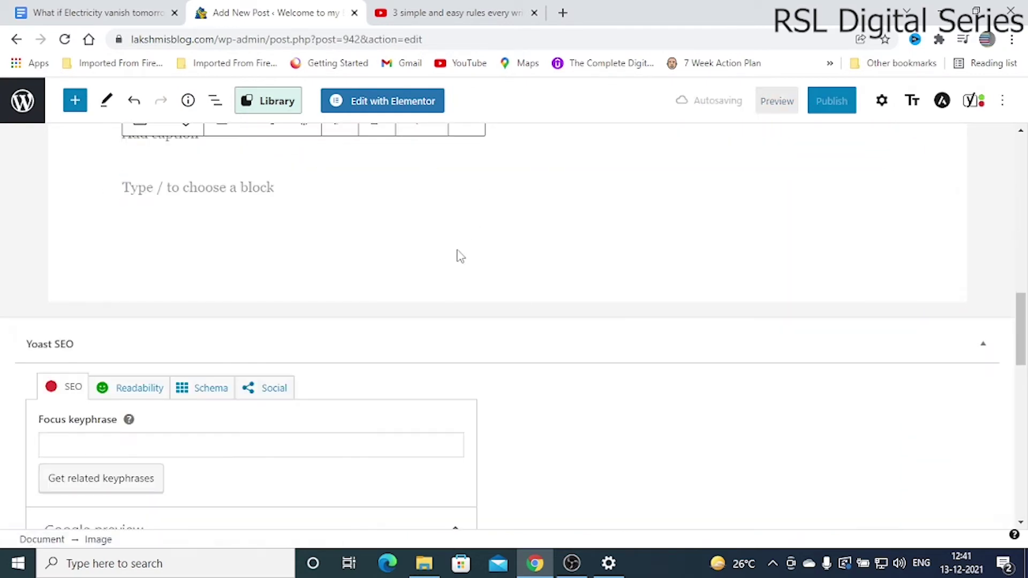
pyautogui.scroll(5, 459, 255)
pyautogui.moveTo(845, 168); pyautogui.dragTo(471, 230)
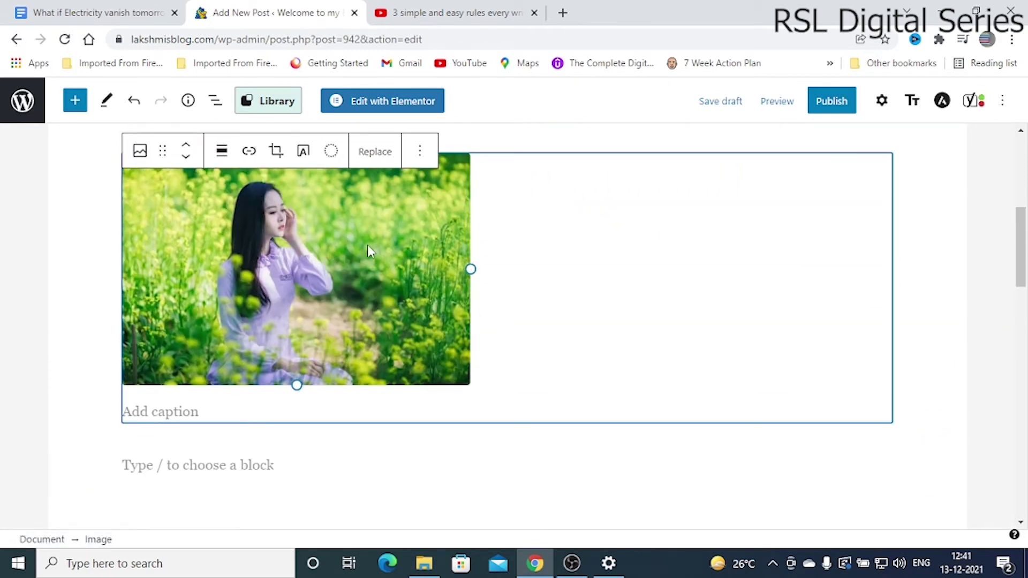
# Try centre, right, then left alignment on the garden image.
pyautogui.click(222, 156)
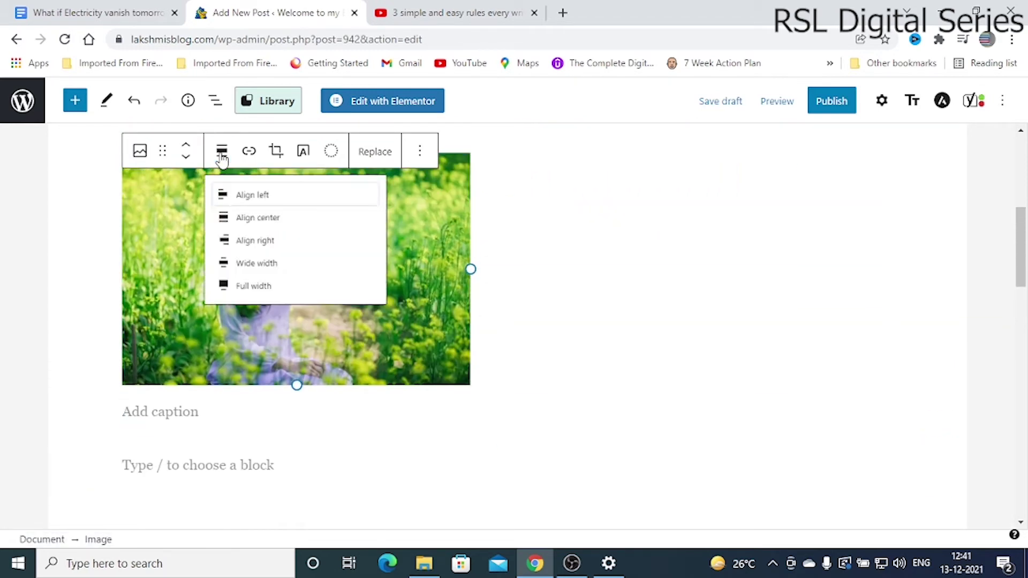
pyautogui.click(264, 230)
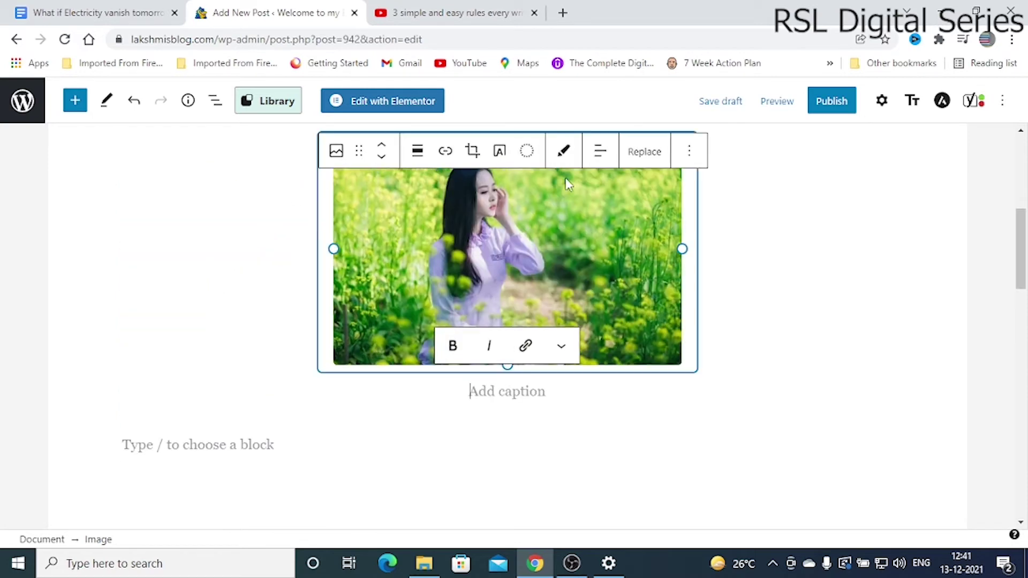
pyautogui.click(417, 151)
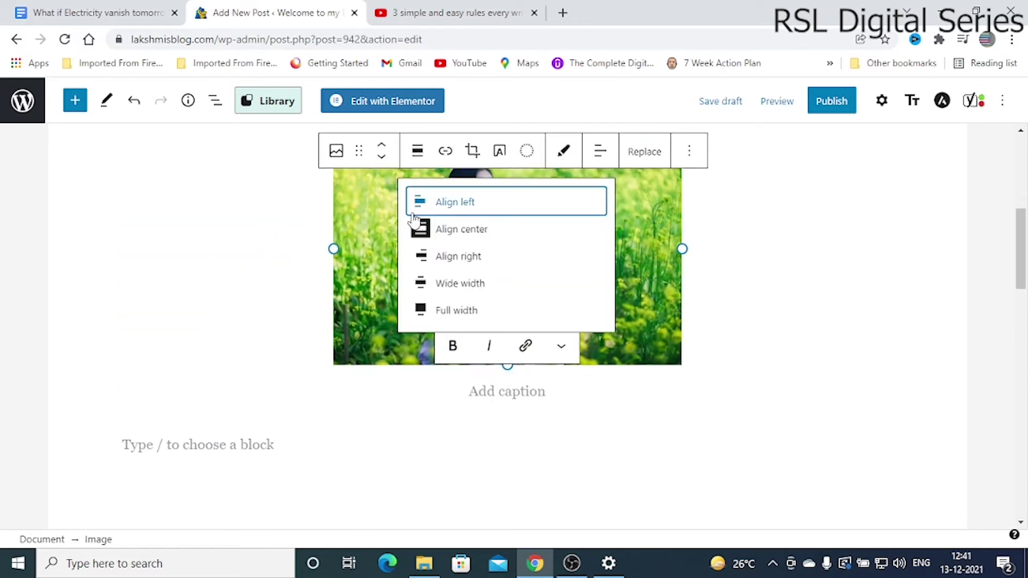
pyautogui.click(476, 260)
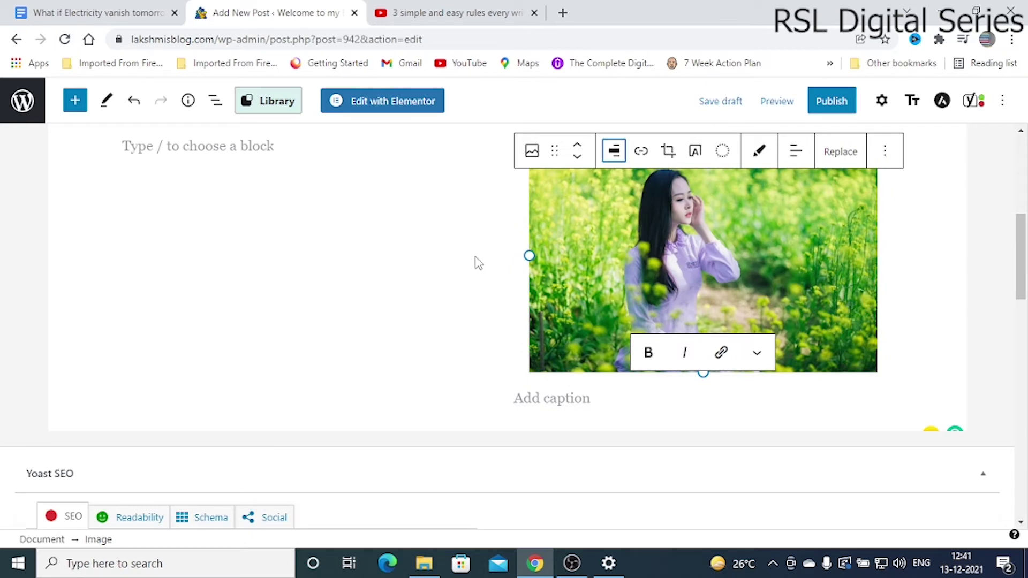
pyautogui.click(614, 152)
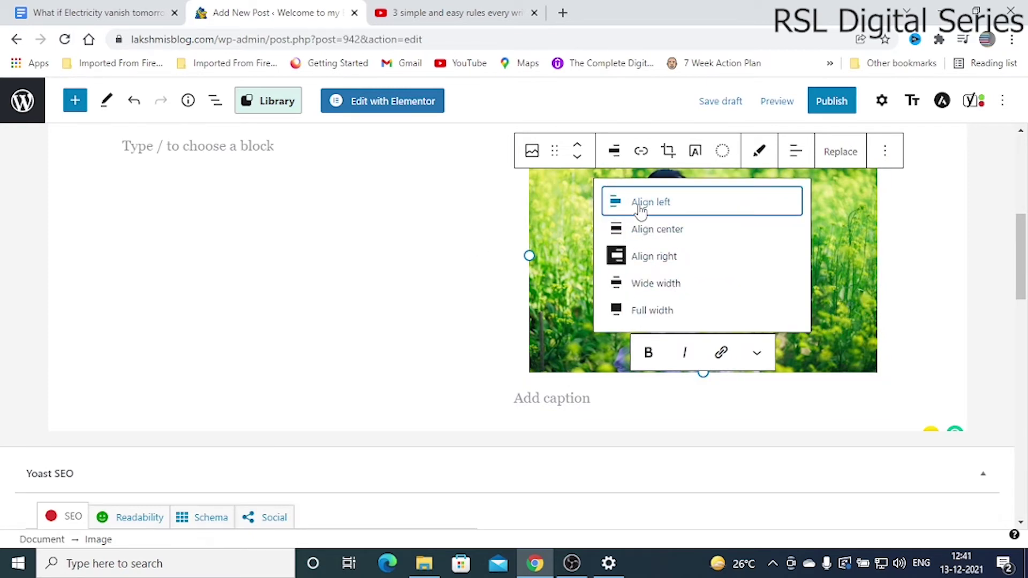
pyautogui.click(641, 206)
# Delete the garden image block, leaving the caret in the empty paragraph below.
pyautogui.click(235, 401)
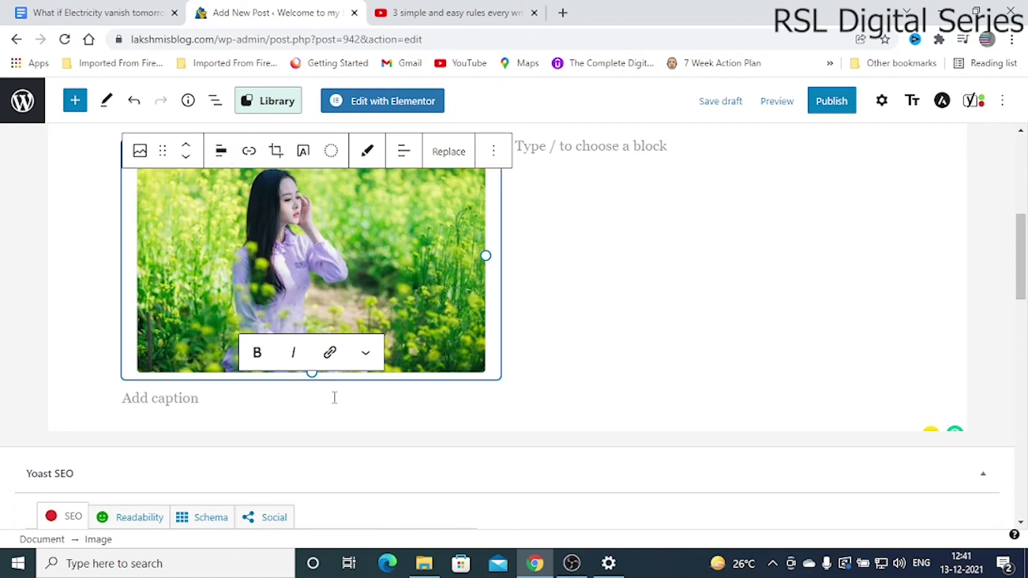
pyautogui.click(512, 370)
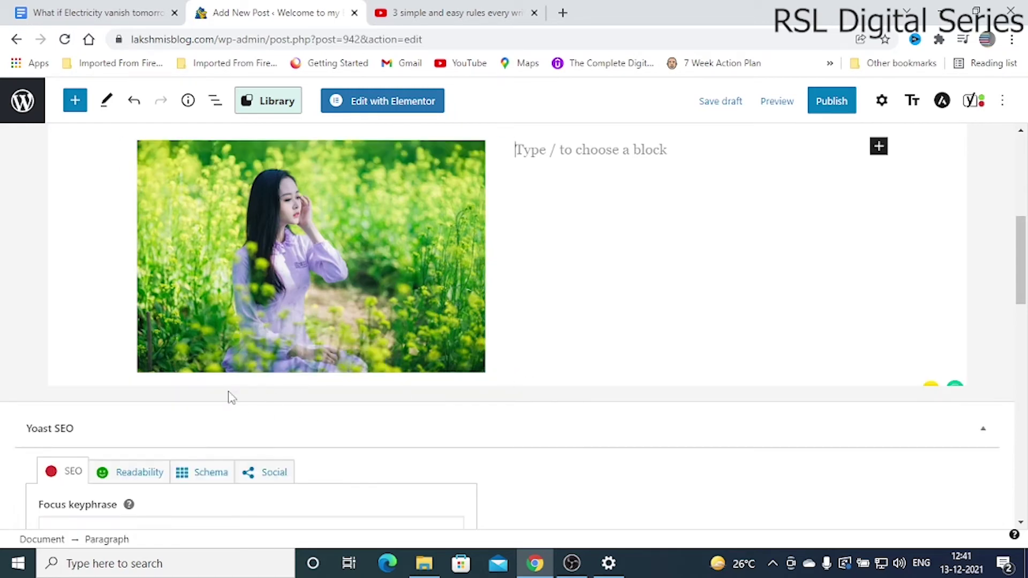
pyautogui.click(425, 303)
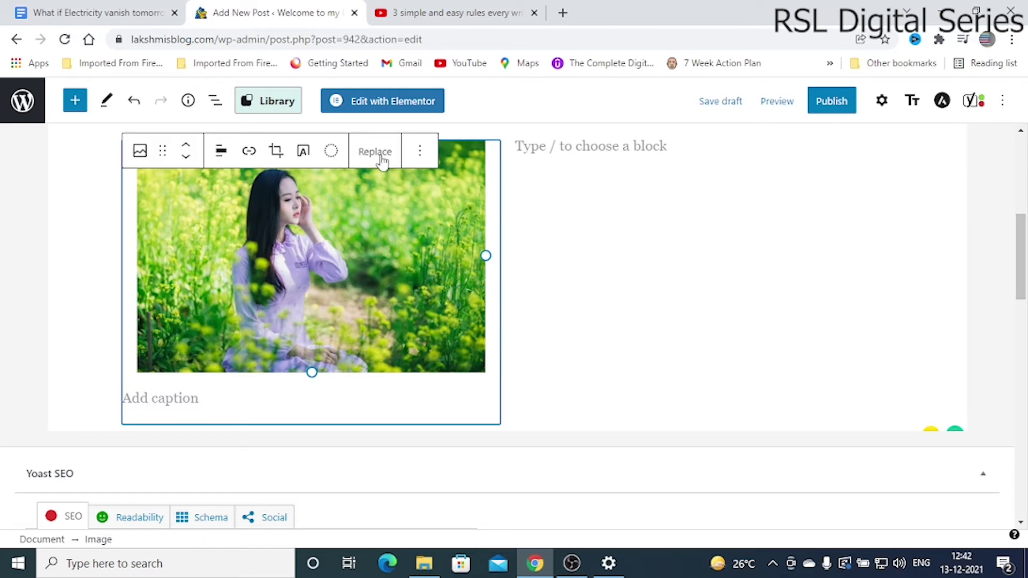
pyautogui.click(420, 152)
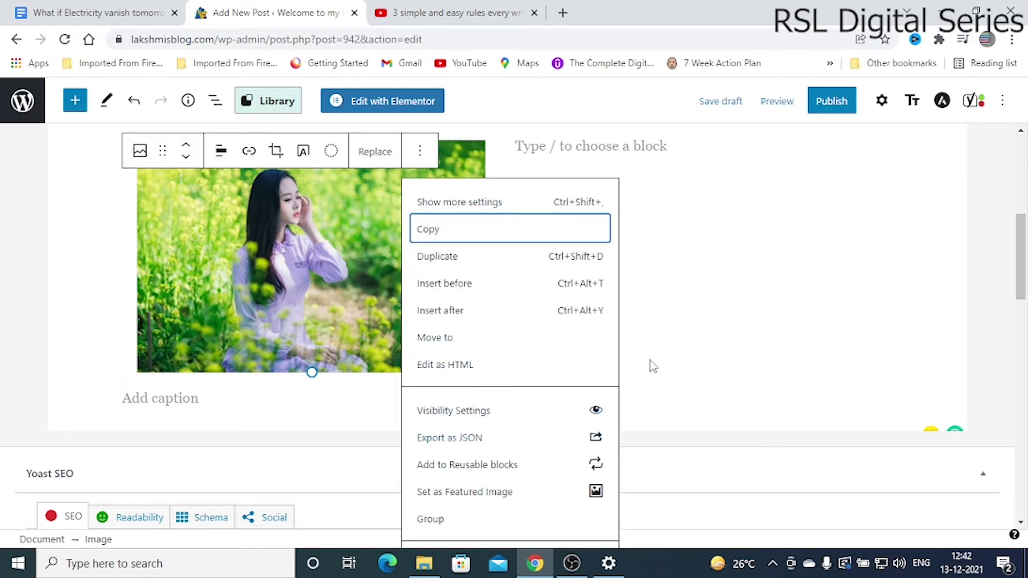
pyautogui.click(666, 339)
pyautogui.click(398, 257)
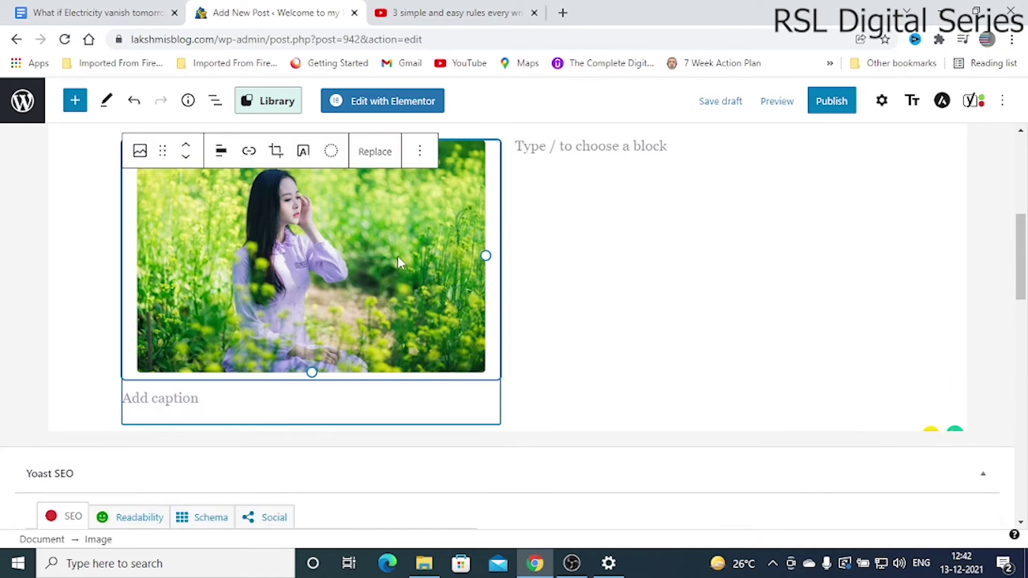
pyautogui.press('Delete')
pyautogui.click(258, 370)
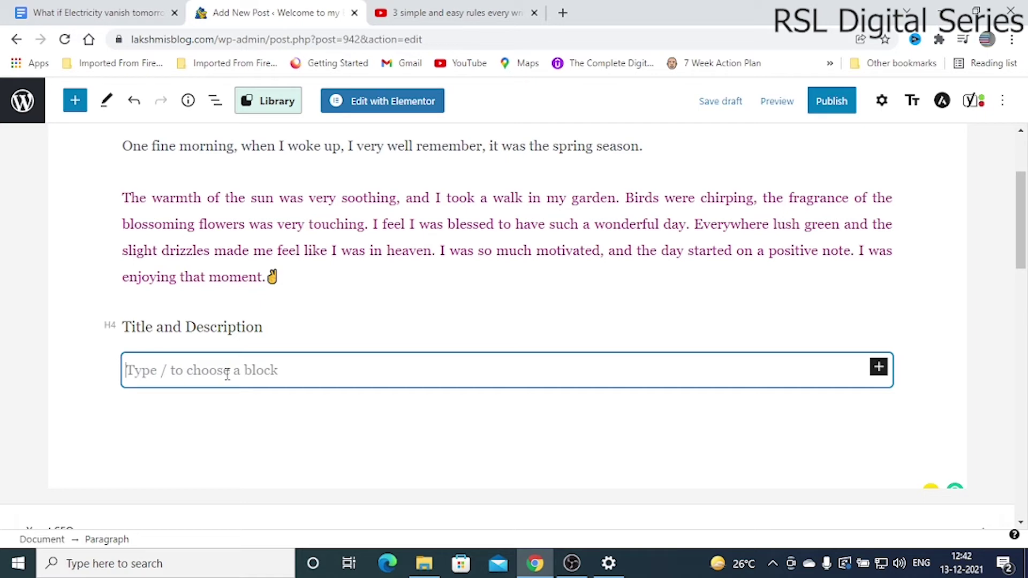
# Insert a YouTube embed block below the purple paragraph by searching 'youtube' in the inserter.
pyautogui.click(880, 368)
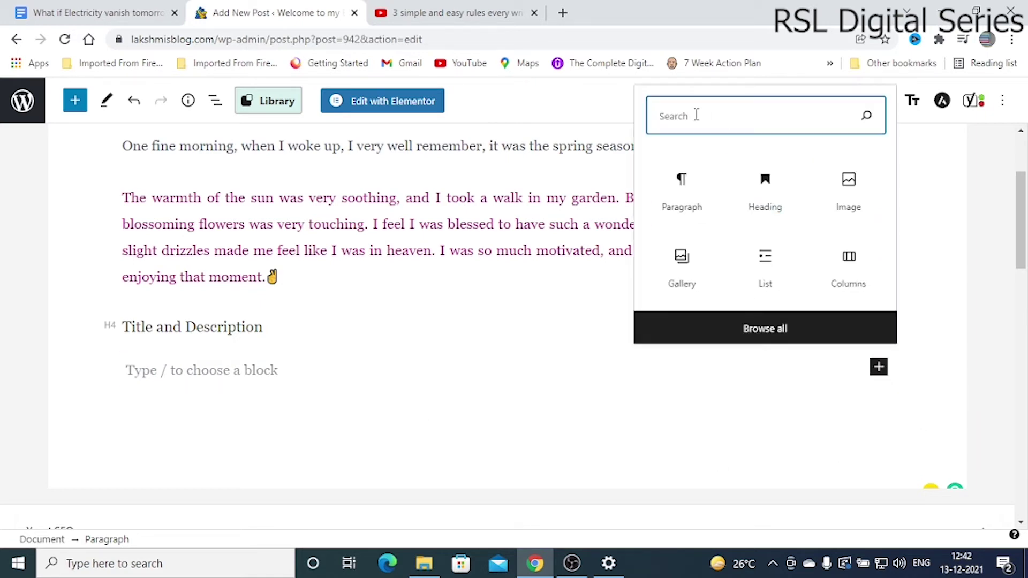
pyautogui.write('you')
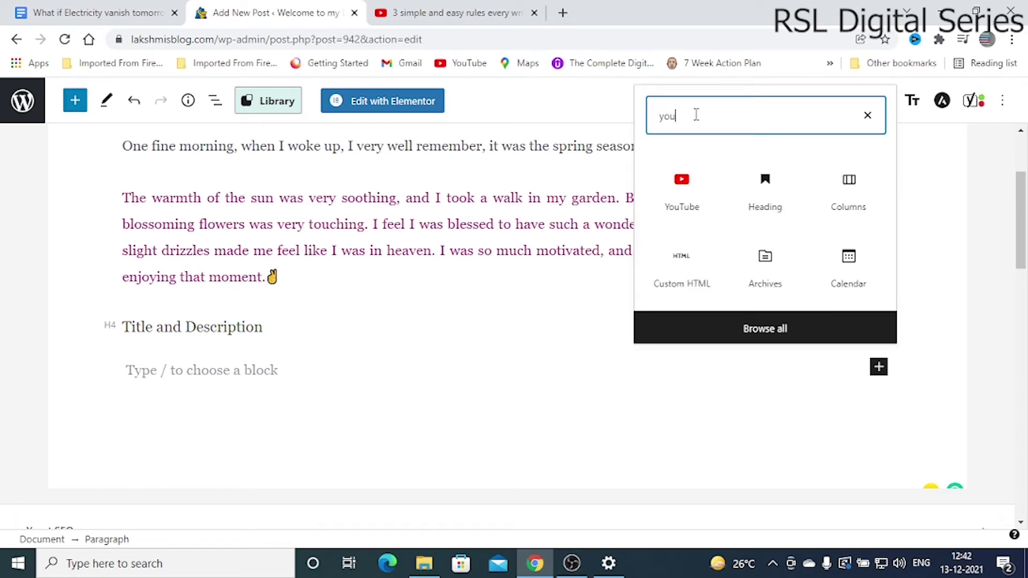
pyautogui.write('tube')
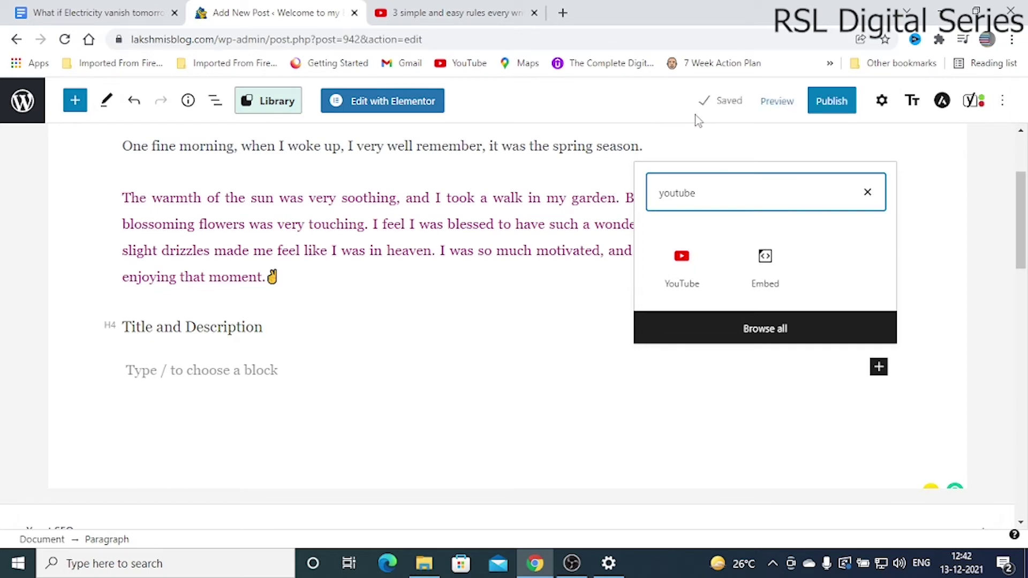
pyautogui.click(679, 277)
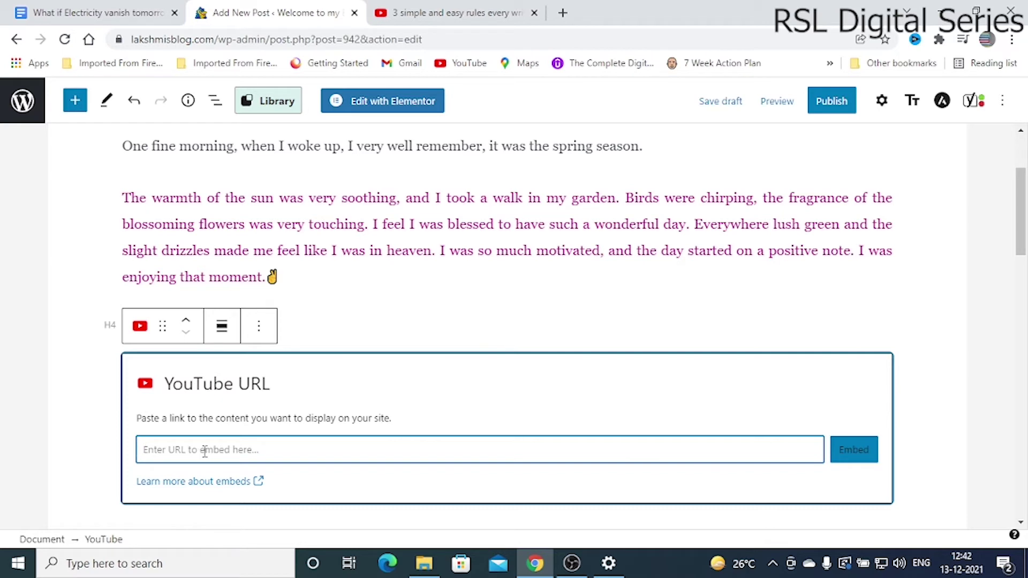
# Copy the article-writing video's youtu.be short link from YouTube's Share dialog, then return to the editor.
pyautogui.click(458, 16)
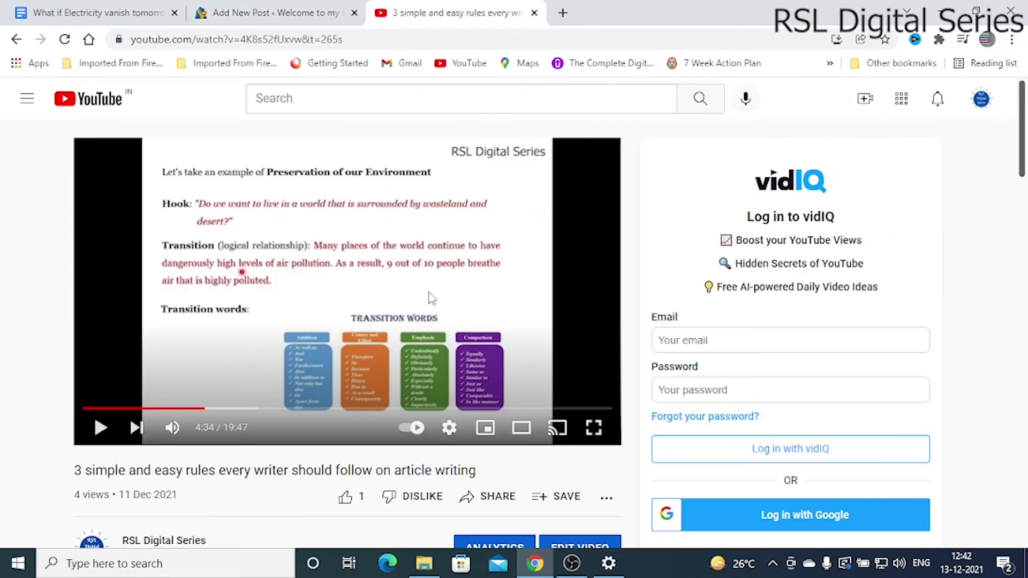
pyautogui.scroll(-3, 455, 369)
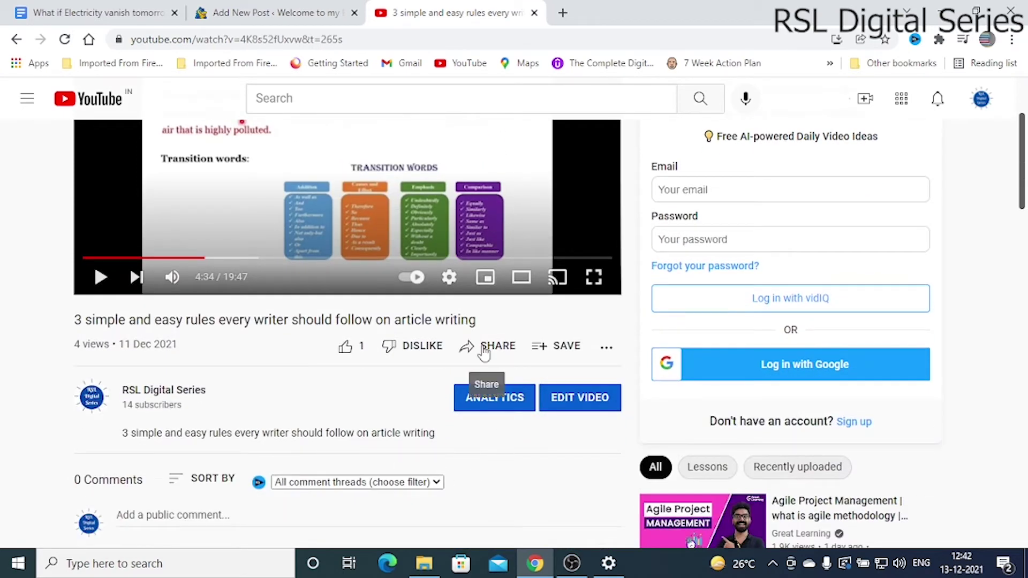
pyautogui.click(484, 351)
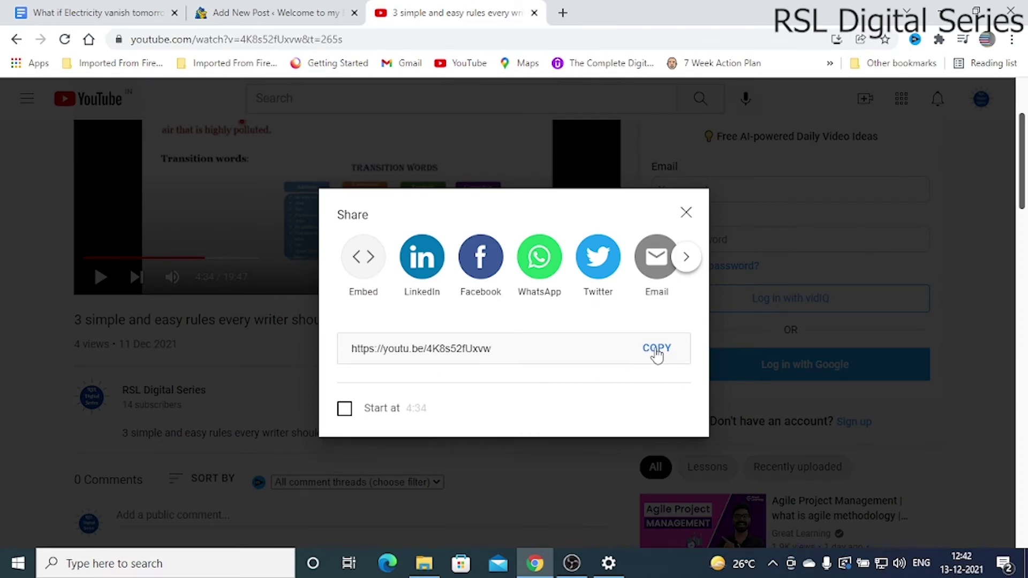
pyautogui.click(657, 349)
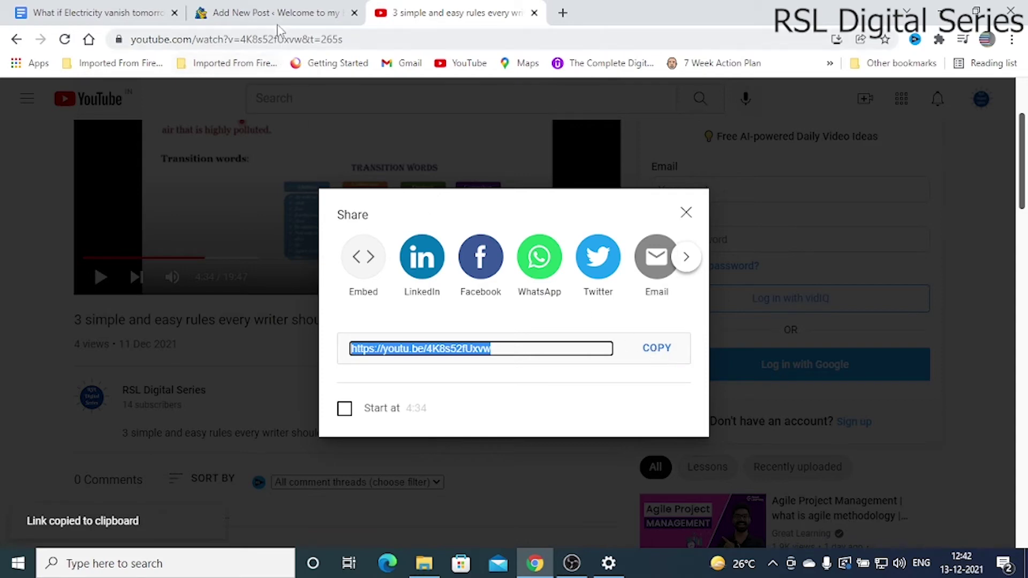
pyautogui.click(276, 13)
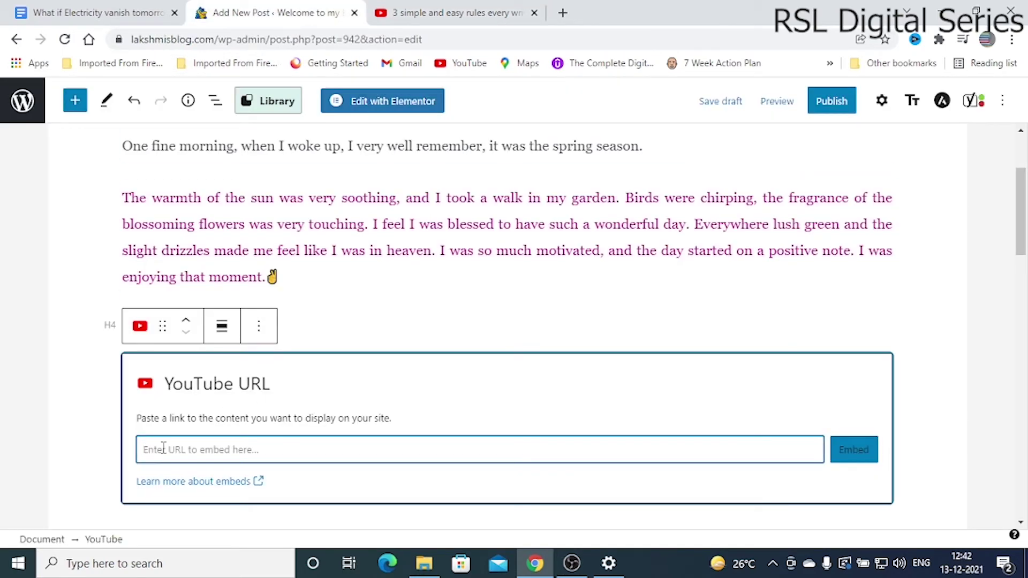
# Paste the copied youtu.be link into the YouTube block and embed the video.
pyautogui.hotkey('ctrl', 'v')
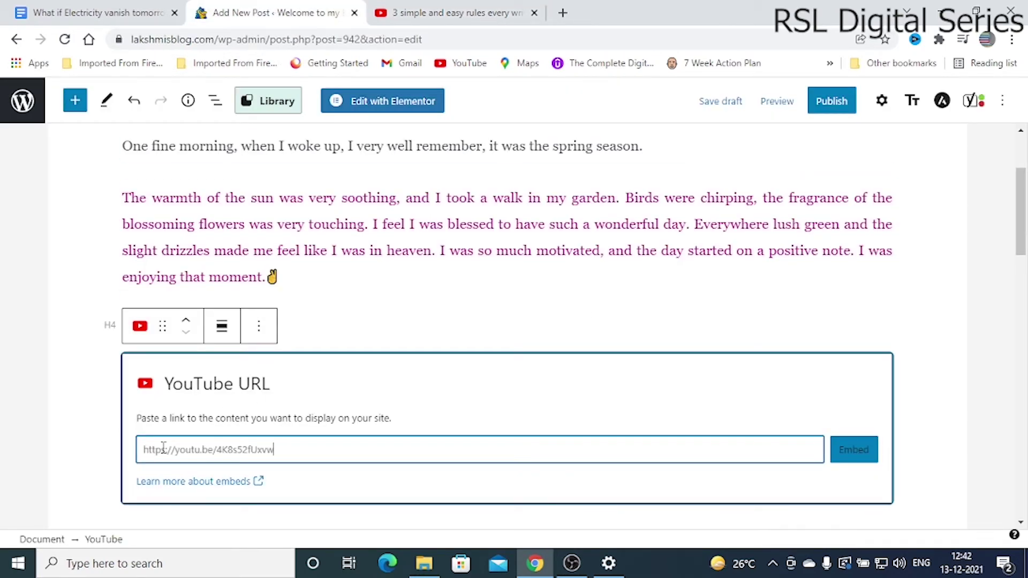
pyautogui.press('Return')
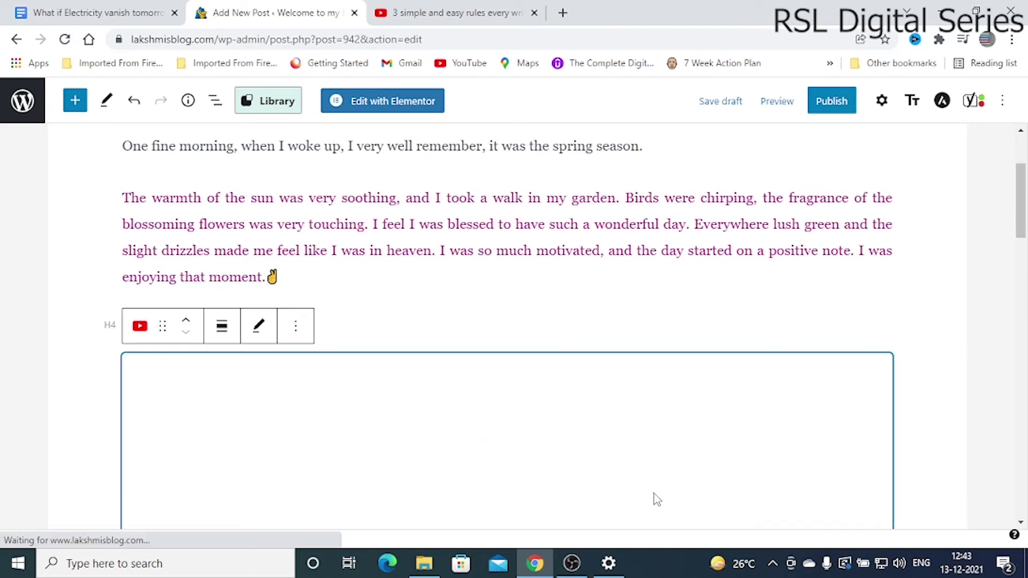
pyautogui.scroll(-4, 669, 464)
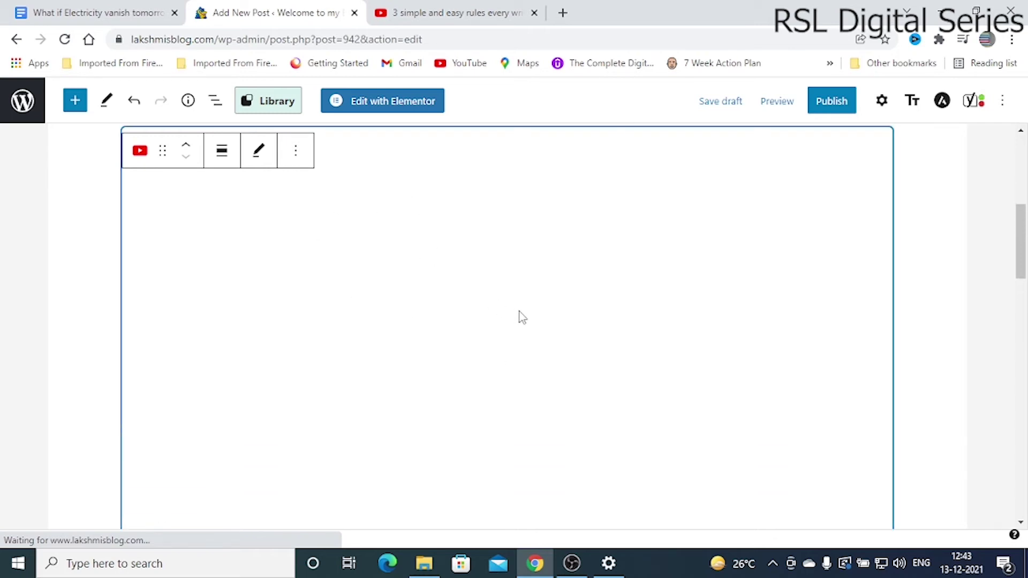
pyautogui.scroll(2, 520, 312)
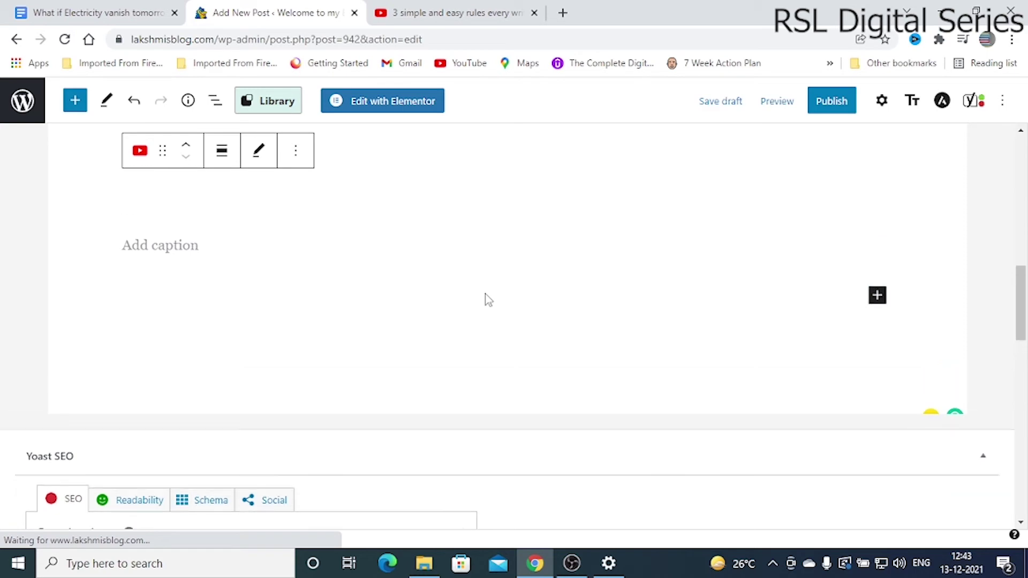
pyautogui.scroll(5, 633, 327)
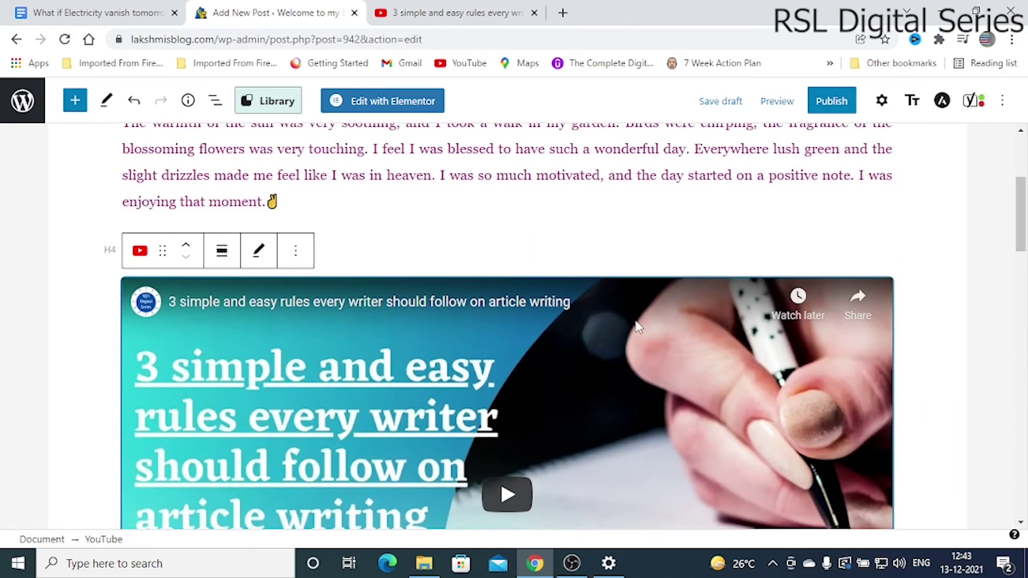
pyautogui.scroll(-3, 536, 396)
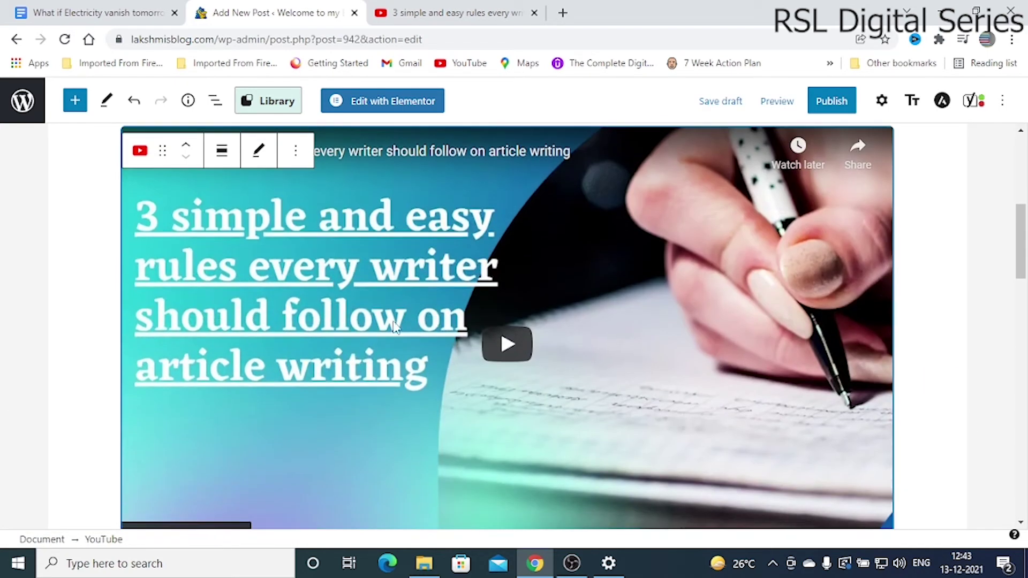
# Play and then pause the embedded video to check that it works.
pyautogui.click(505, 347)
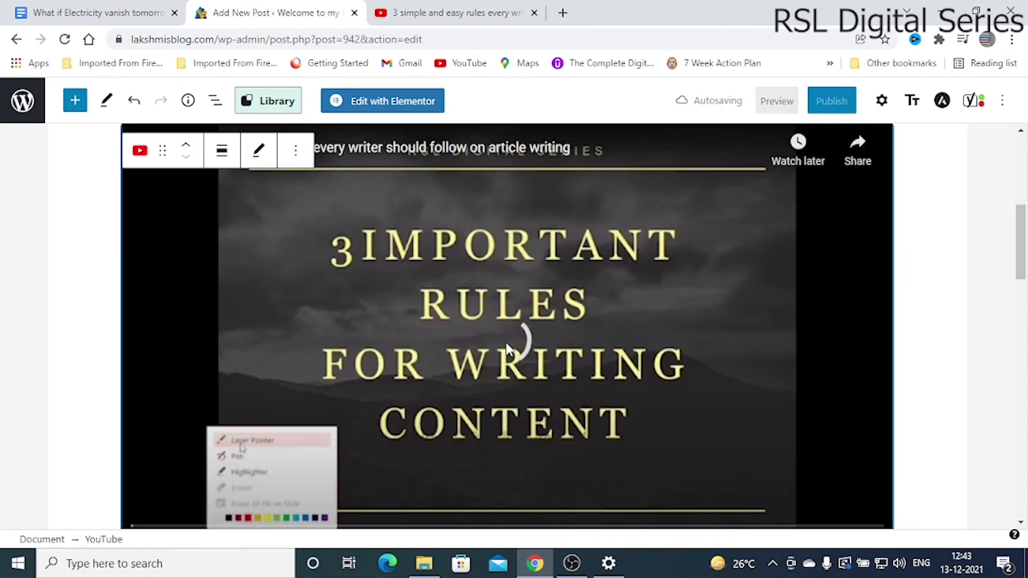
pyautogui.scroll(-4, 509, 346)
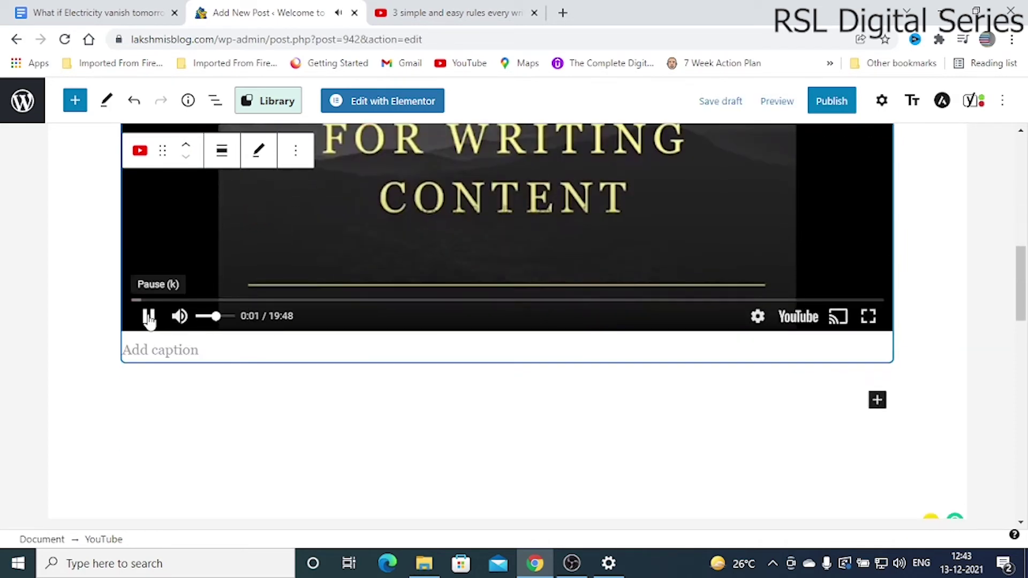
pyautogui.click(148, 318)
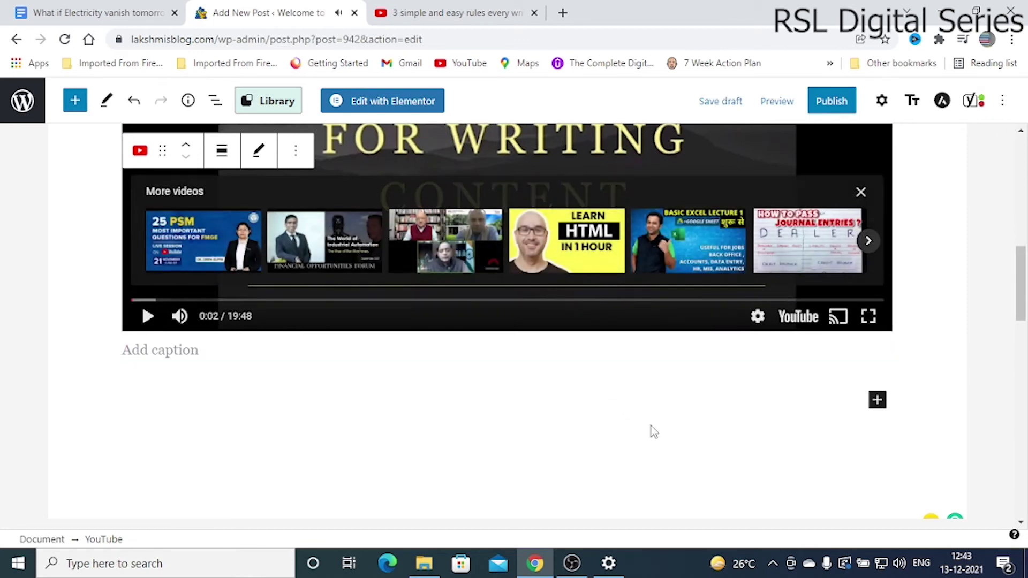
pyautogui.click(877, 403)
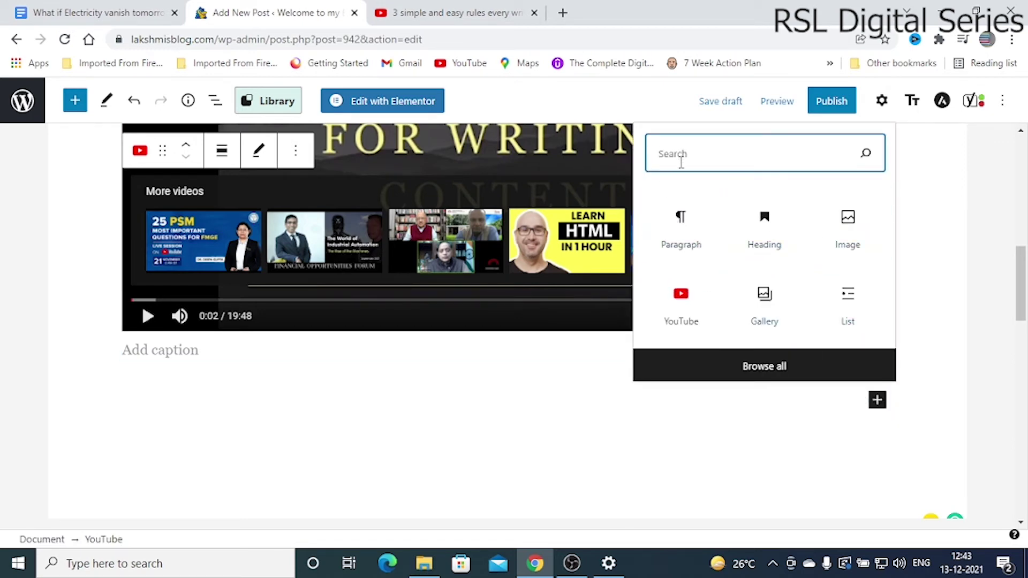
pyautogui.click(256, 401)
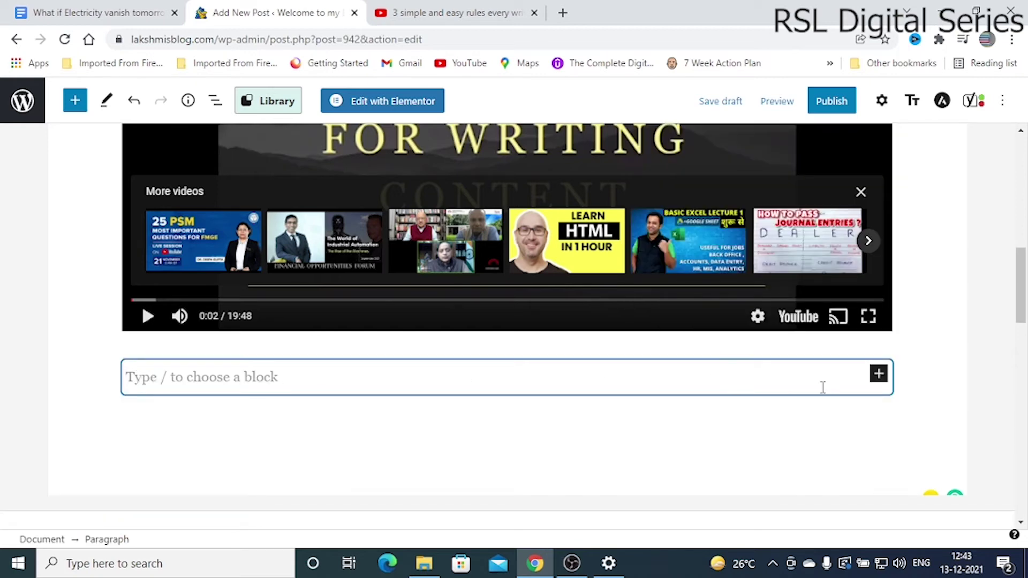
pyautogui.click(881, 375)
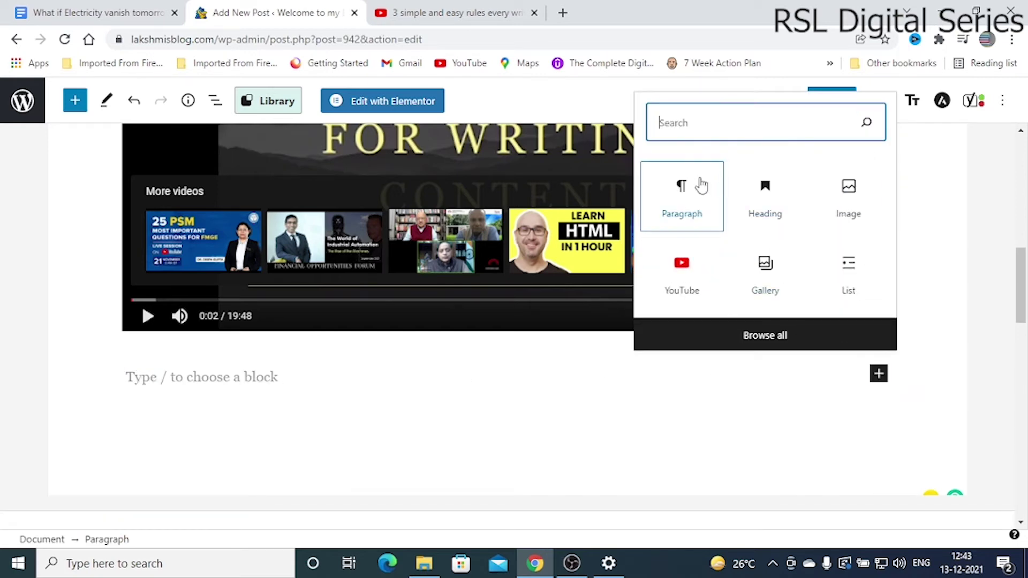
pyautogui.click(851, 272)
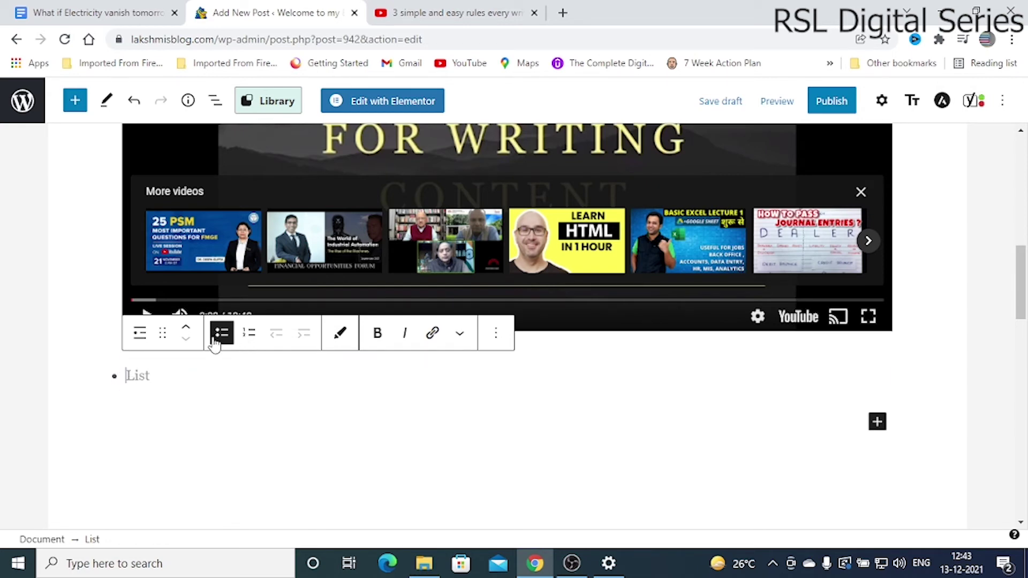
pyautogui.click(252, 341)
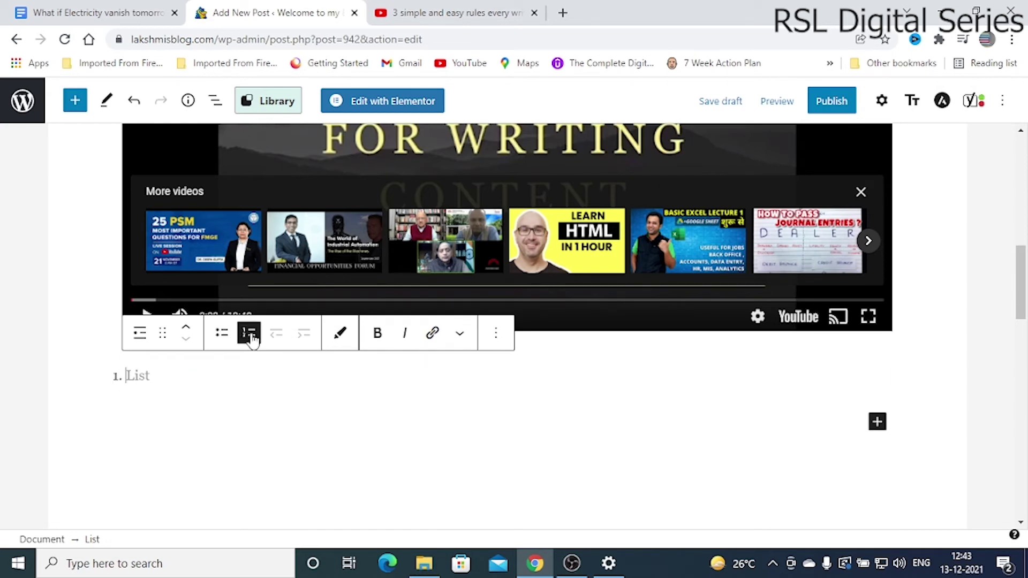
pyautogui.click(496, 335)
pyautogui.scroll(-3, 535, 271)
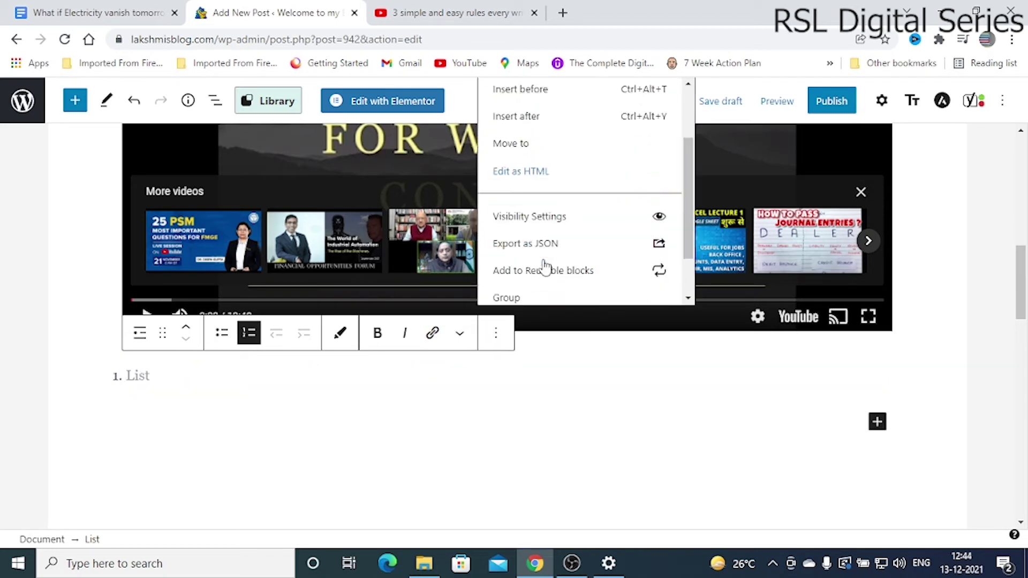
pyautogui.click(512, 286)
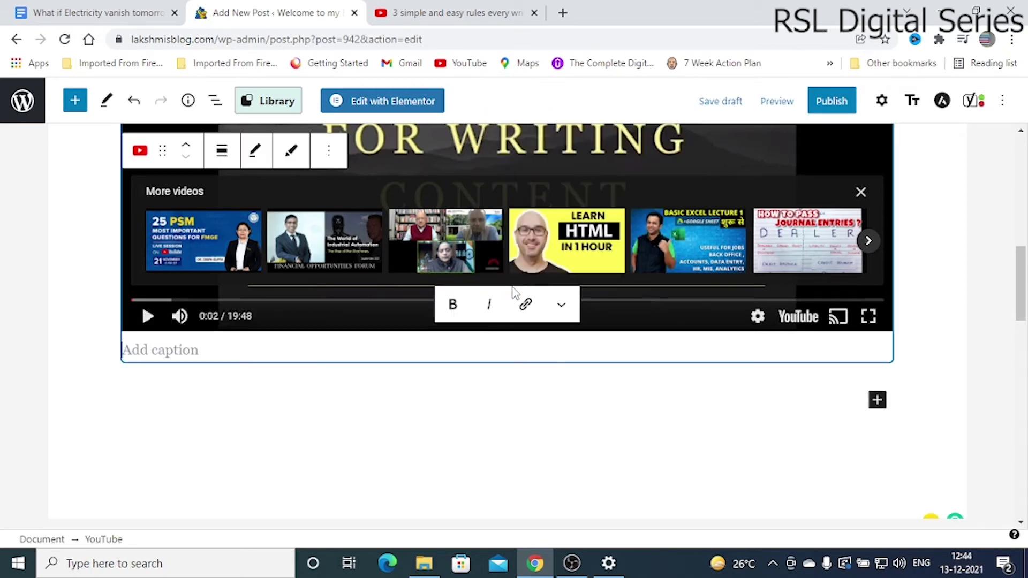
# Deselect the embedded video, start leaving for the dashboard, then stay in the post editor.
pyautogui.click(296, 338)
pyautogui.scroll(9, 383, 401)
pyautogui.scroll(2, 383, 400)
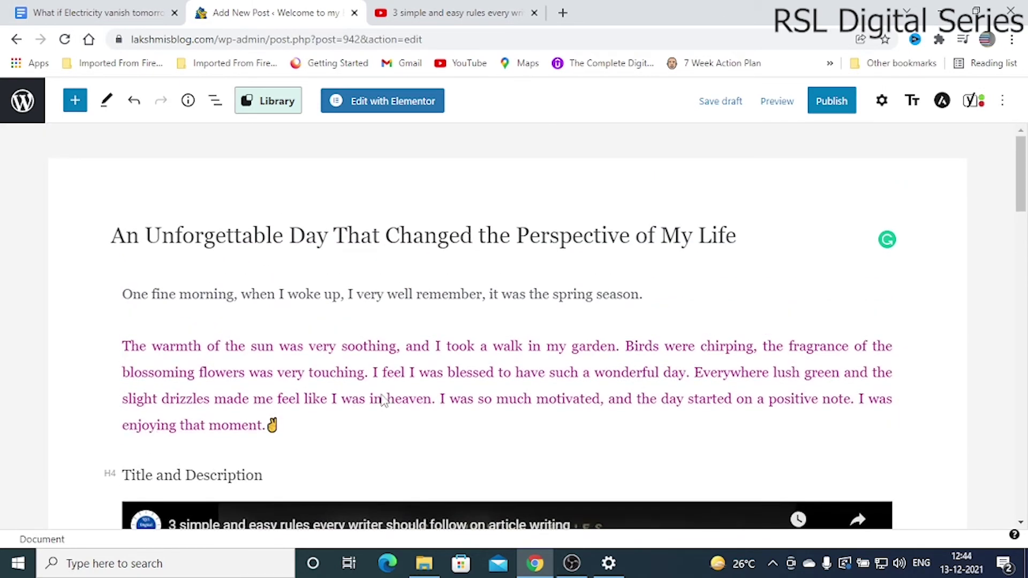
pyautogui.click(31, 102)
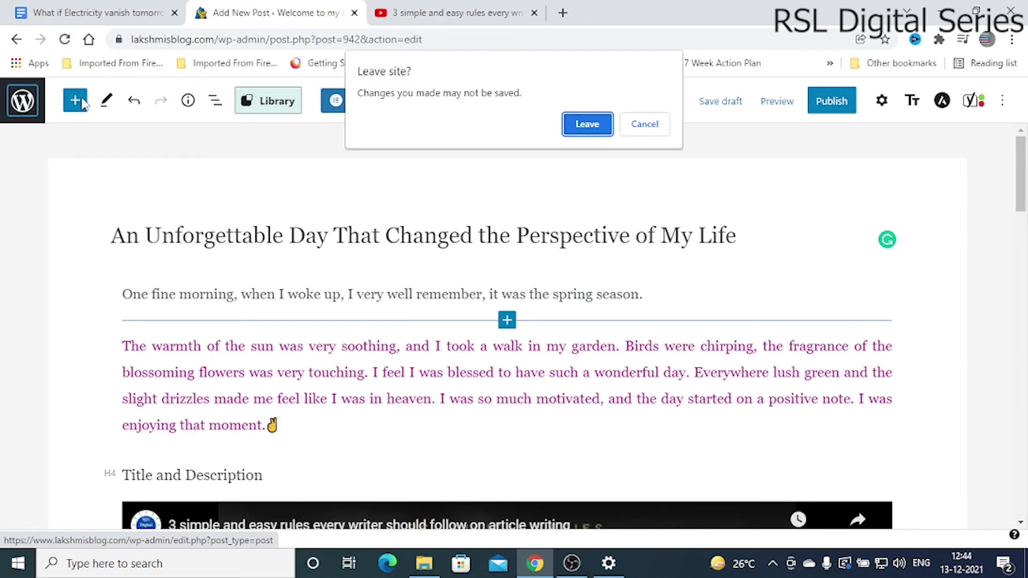
pyautogui.click(645, 124)
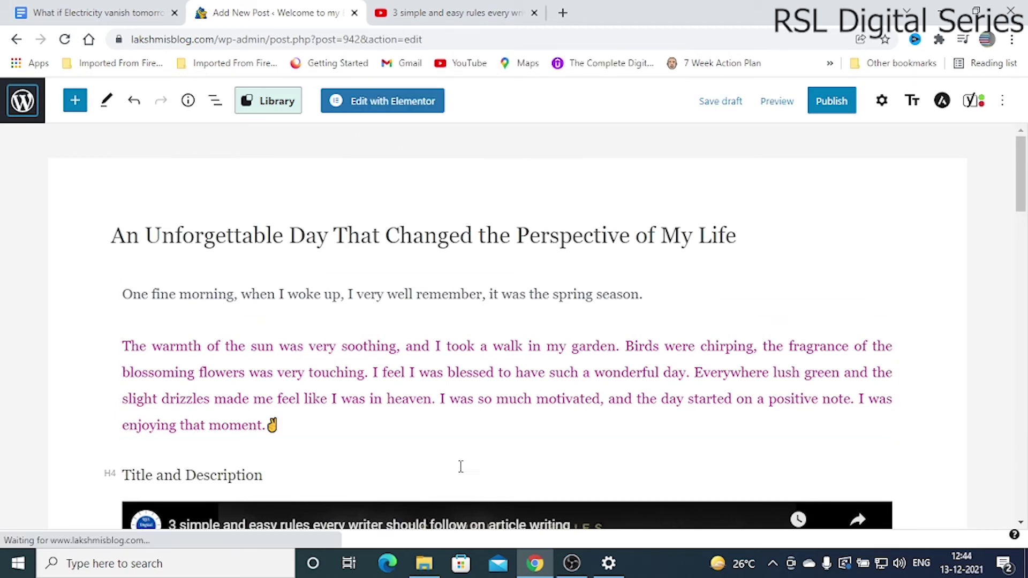
pyautogui.scroll(-10, 566, 345)
pyautogui.scroll(7, 620, 363)
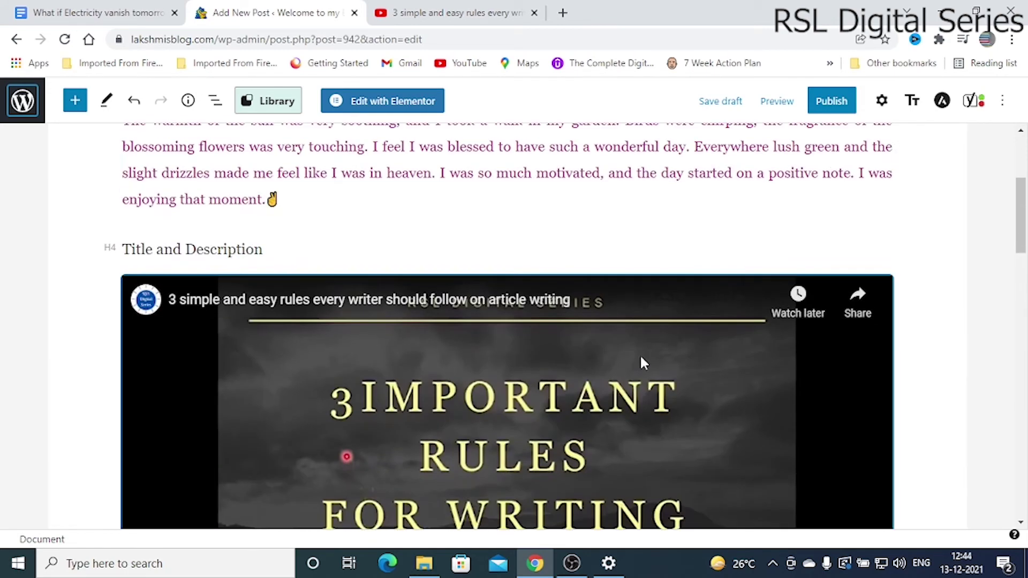
# Publish the post, then save a further update to the live version.
pyautogui.click(831, 102)
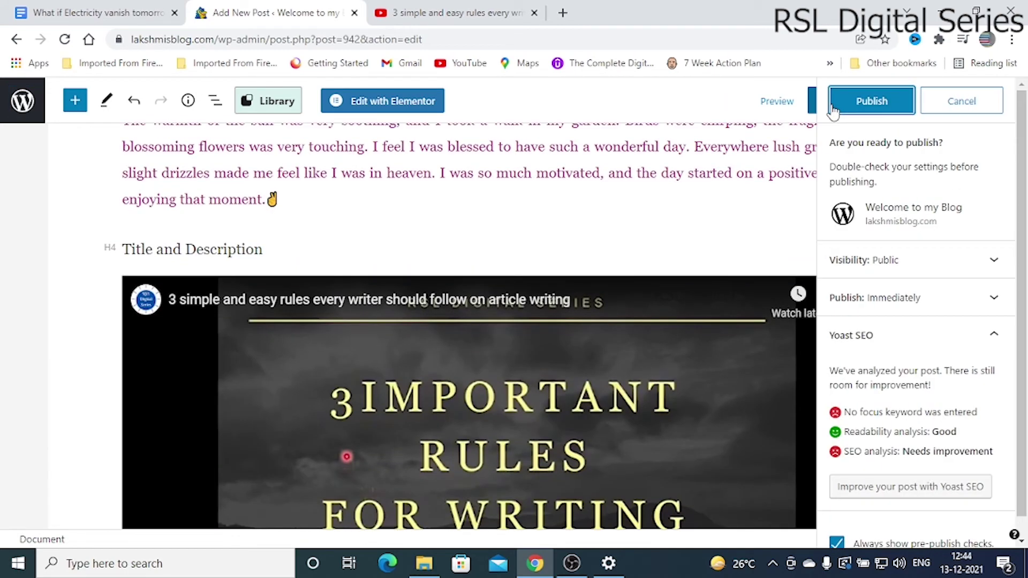
pyautogui.click(873, 105)
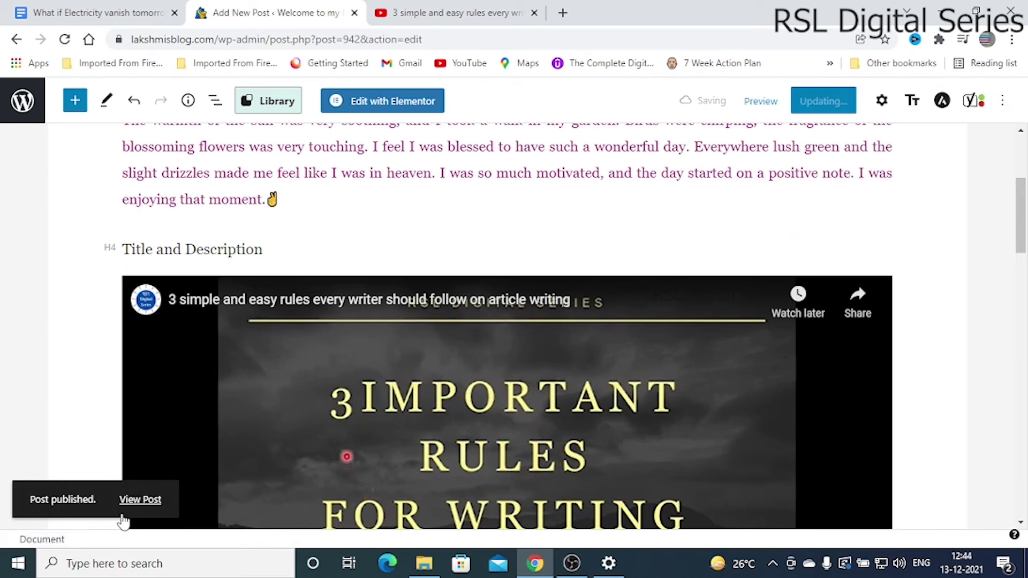
pyautogui.click(138, 501)
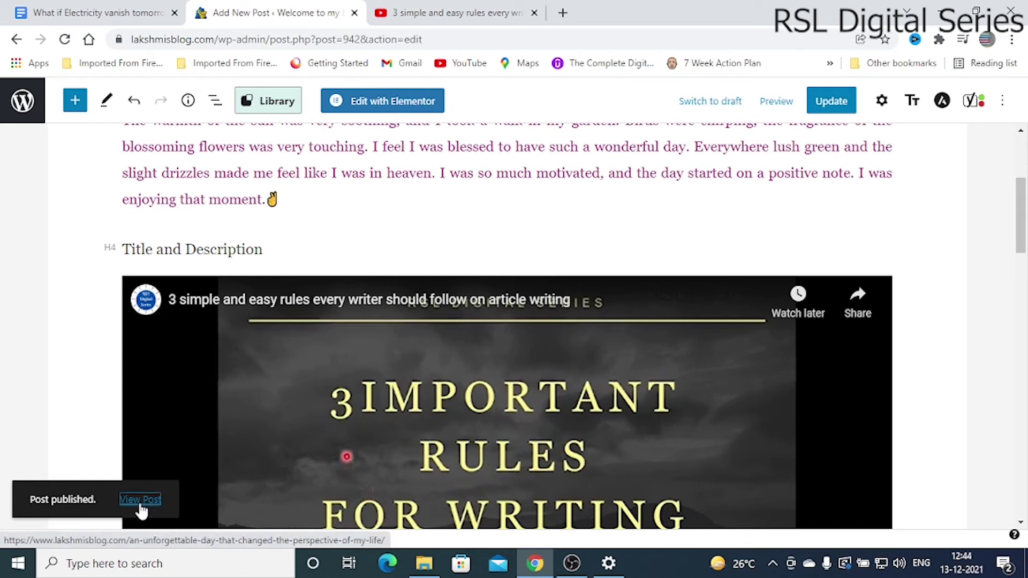
pyautogui.click(140, 501)
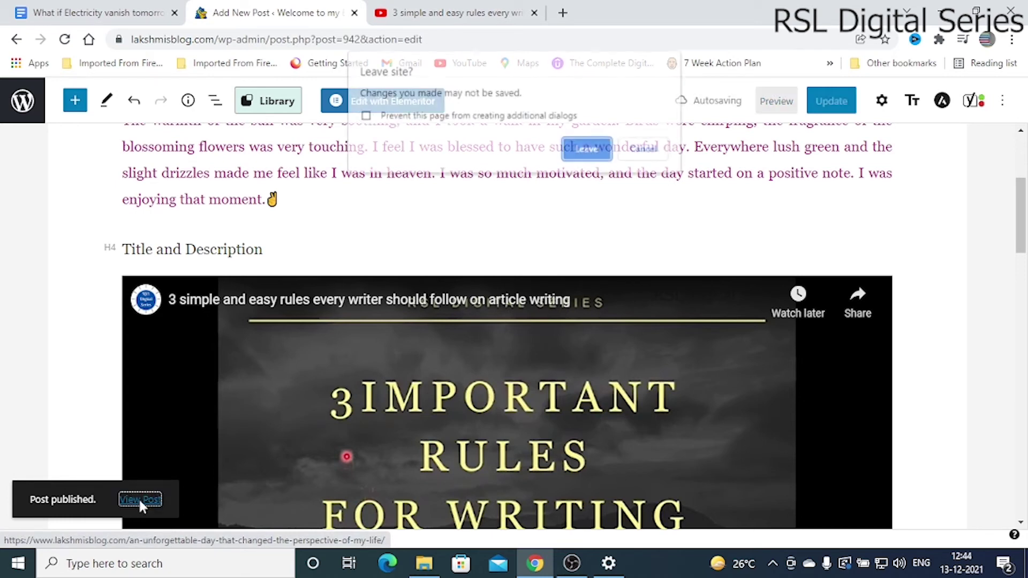
pyautogui.click(639, 150)
pyautogui.click(831, 105)
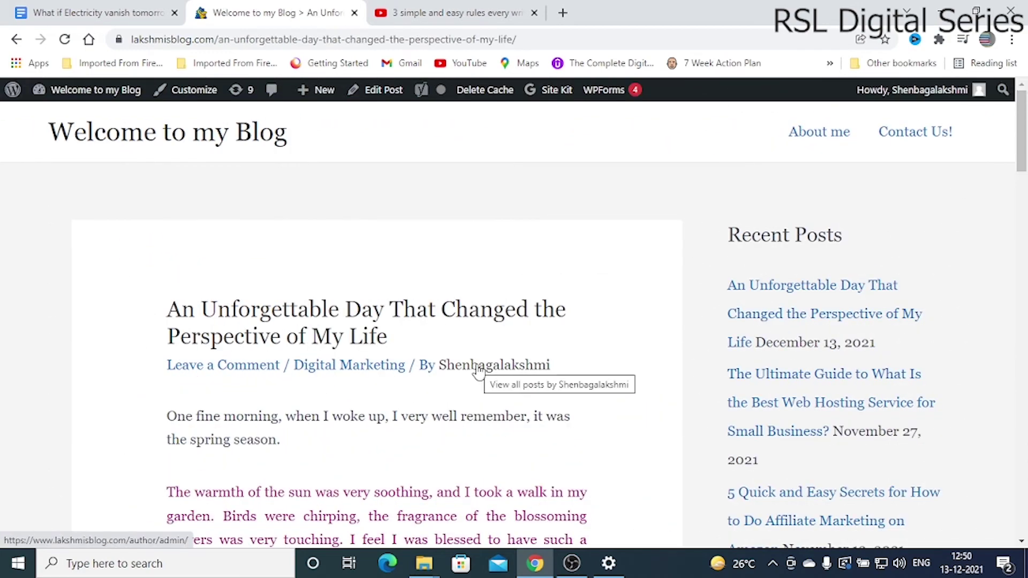
# Scroll through the published post to check the purple paragraph, heading and embedded video.
pyautogui.scroll(-3, 478, 370)
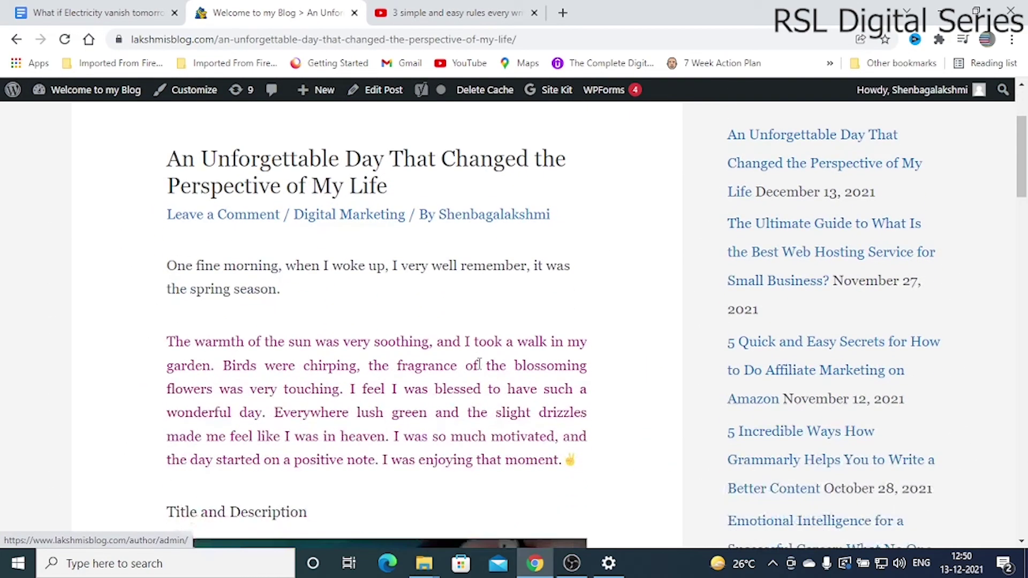
pyautogui.scroll(-12, 489, 303)
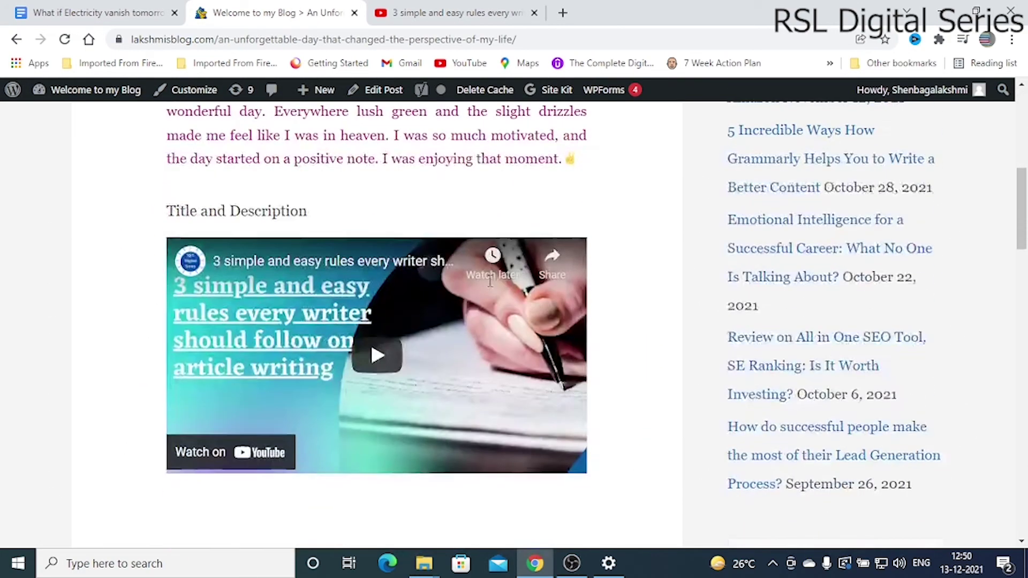
pyautogui.scroll(11, 491, 294)
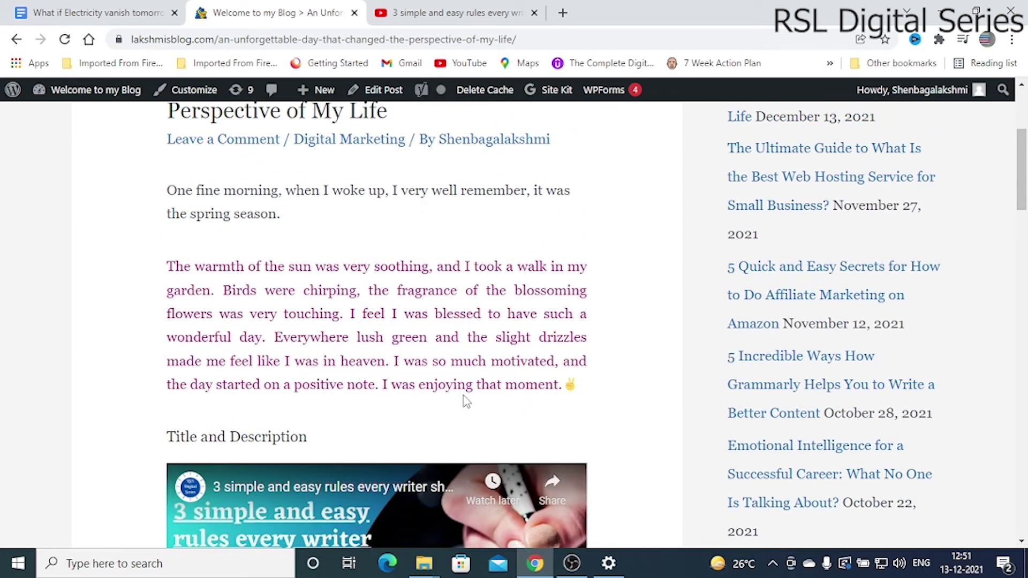
pyautogui.scroll(-4, 572, 386)
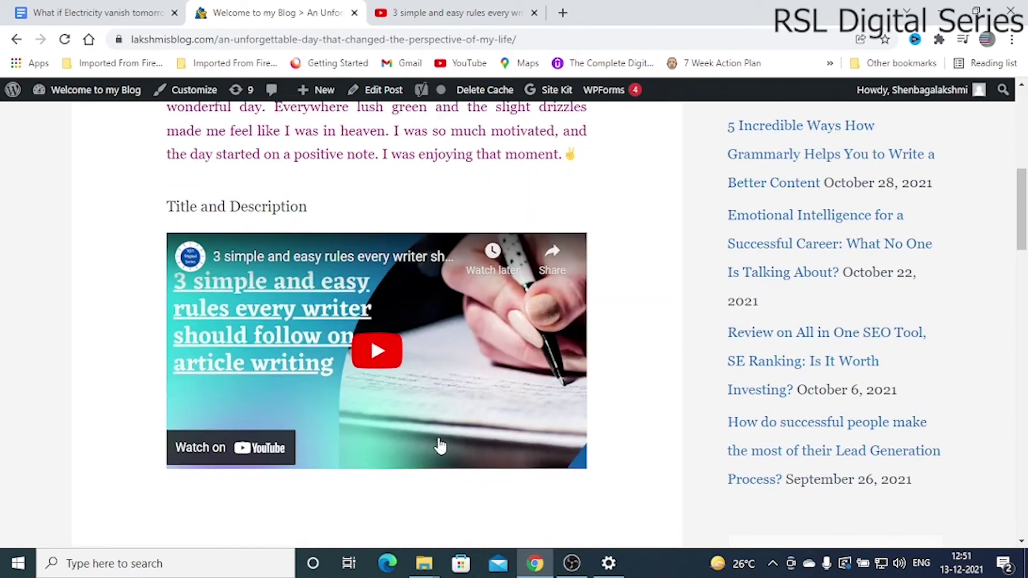
pyautogui.scroll(-8, 436, 434)
pyautogui.scroll(15, 407, 348)
pyautogui.scroll(1, 399, 292)
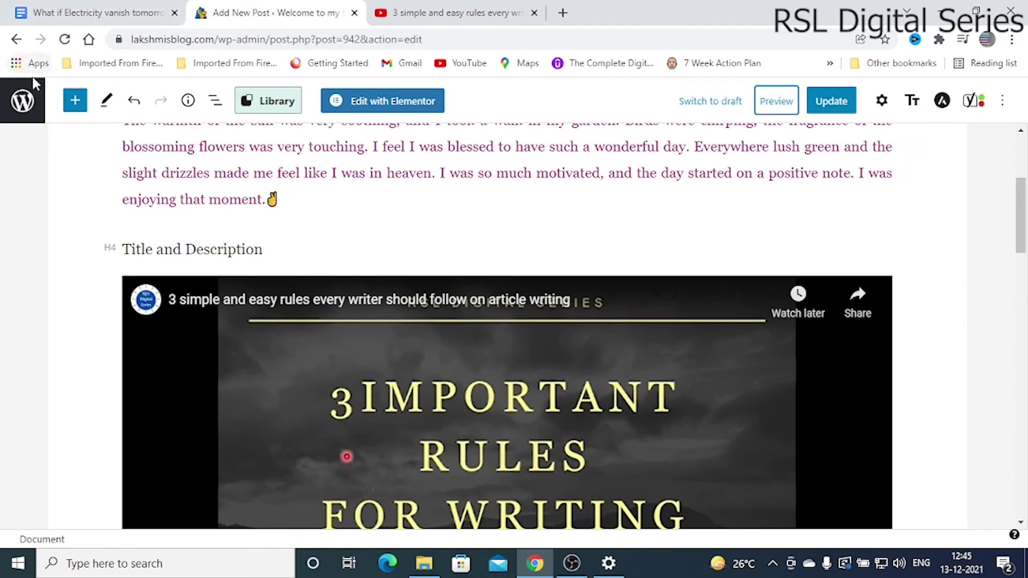
# Go from the editor to the Installed Plugins page and scroll the list of 17 plugins.
pyautogui.click(22, 99)
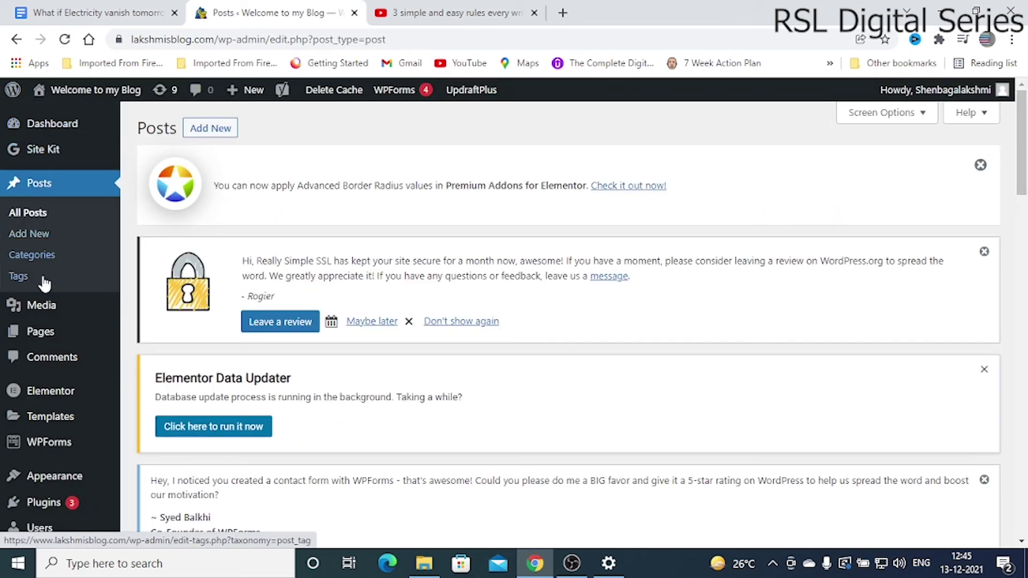
pyautogui.scroll(-5, 44, 284)
pyautogui.moveTo(44, 332)
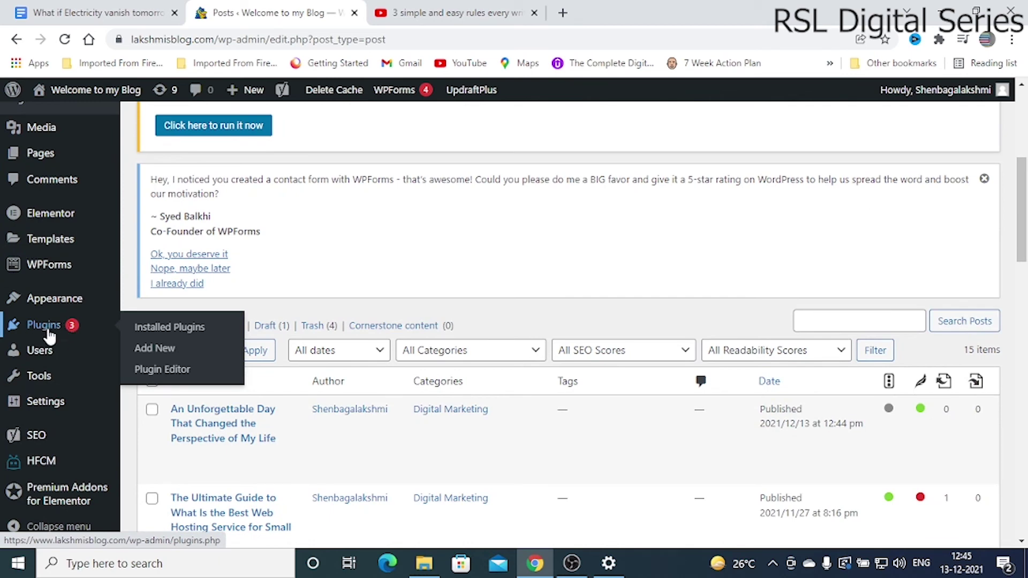
pyautogui.click(159, 332)
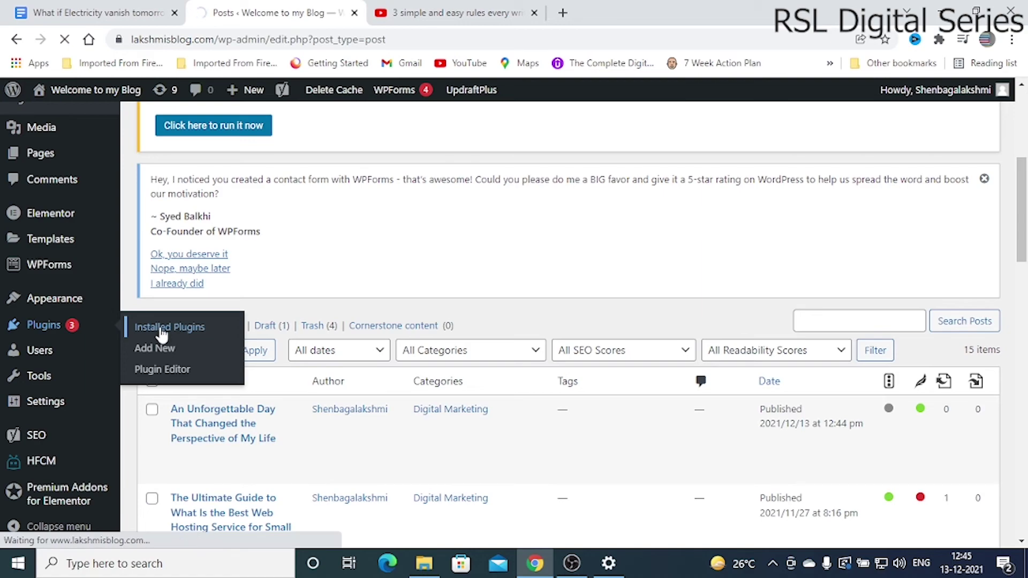
pyautogui.scroll(-10, 332, 345)
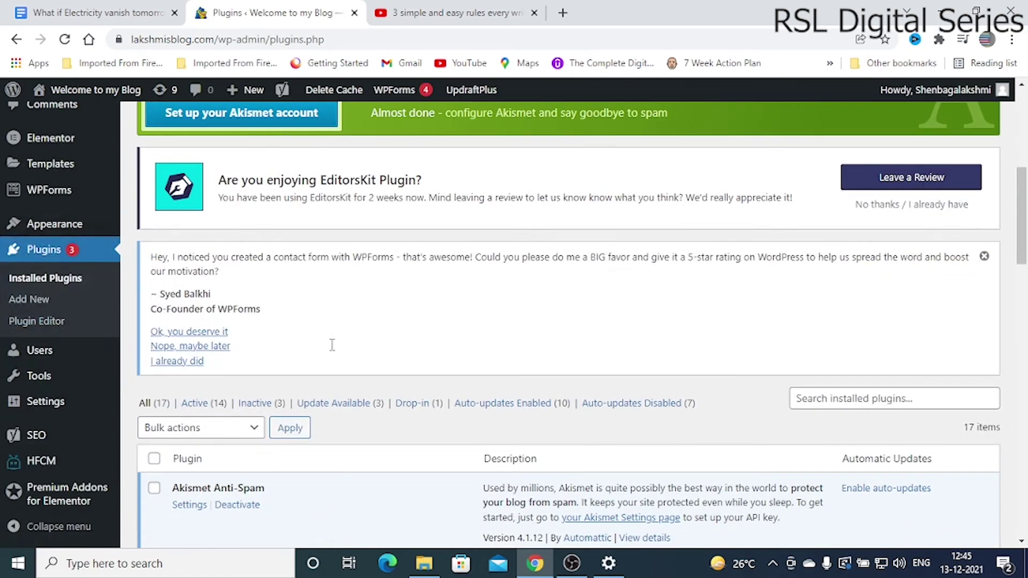
pyautogui.scroll(-1, 332, 350)
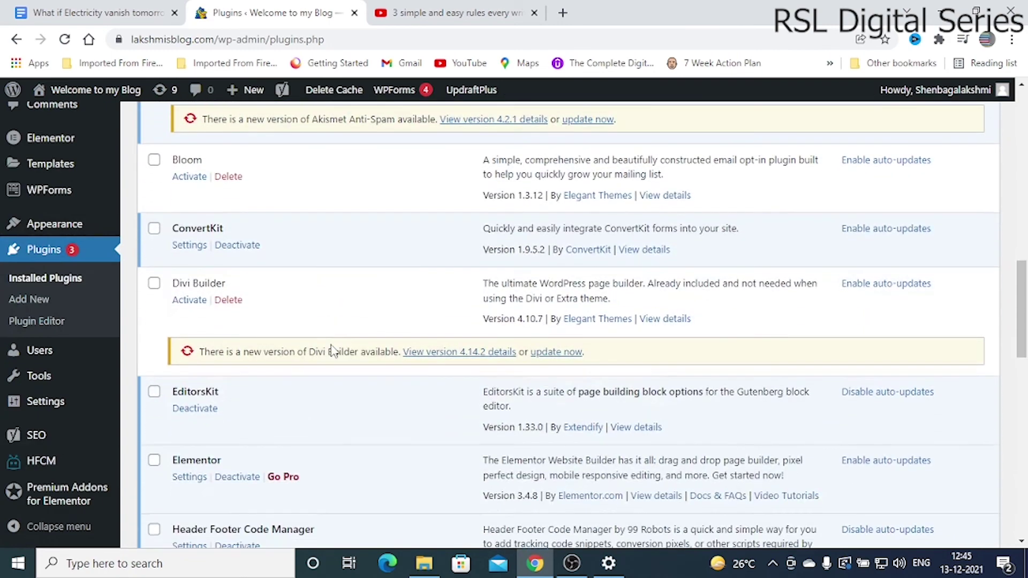
pyautogui.scroll(-2, 332, 351)
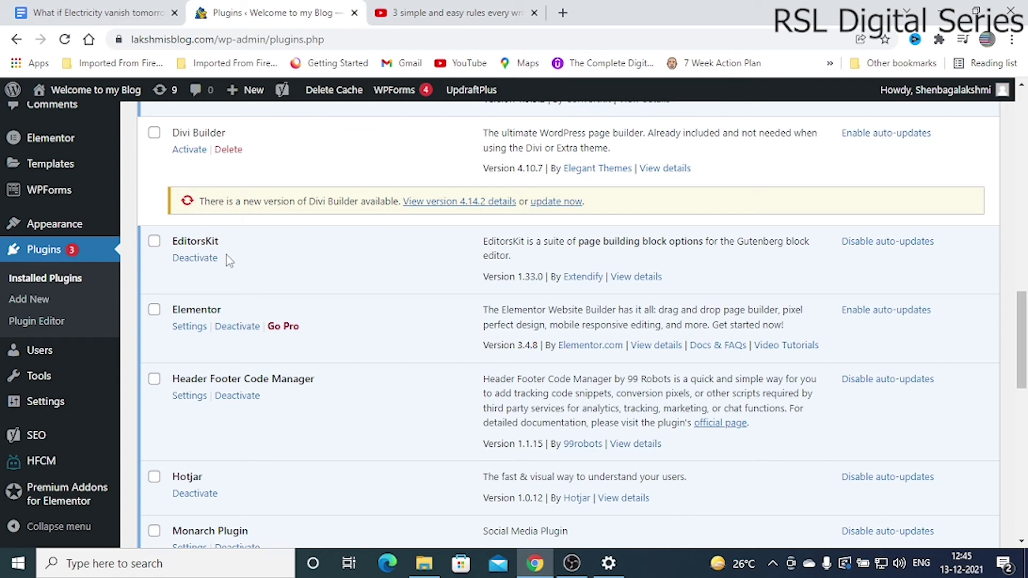
# Open Plugins > Add New and search the plugin directory for 'EditorsKit'.
pyautogui.click(29, 306)
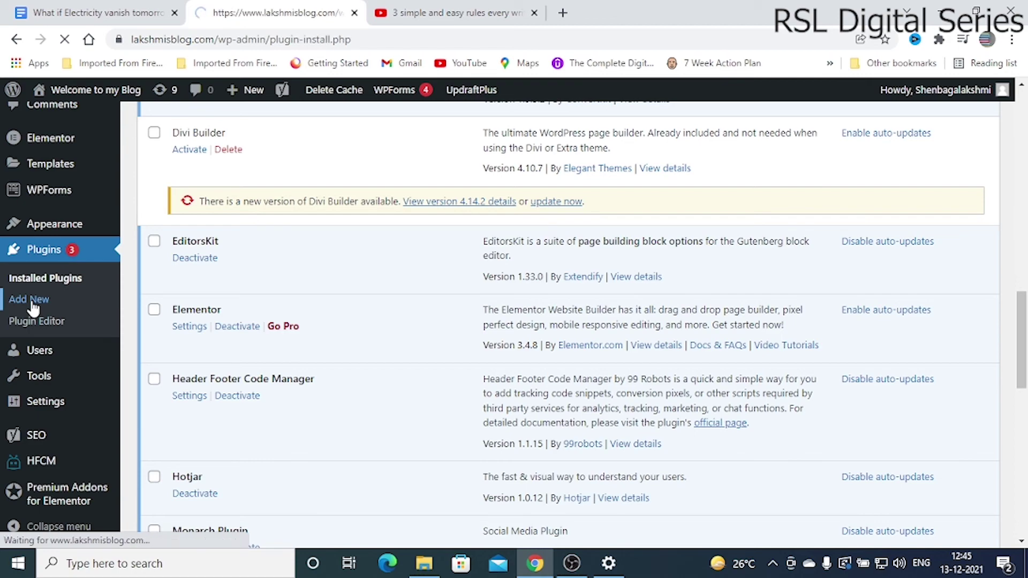
pyautogui.scroll(-3, 396, 327)
pyautogui.scroll(-7, 396, 326)
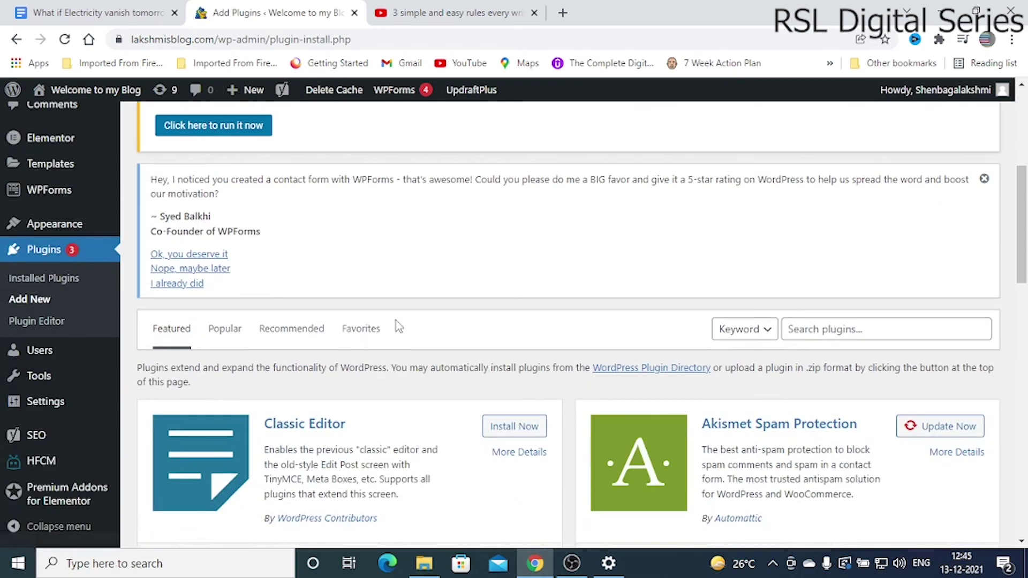
pyautogui.scroll(3, 774, 266)
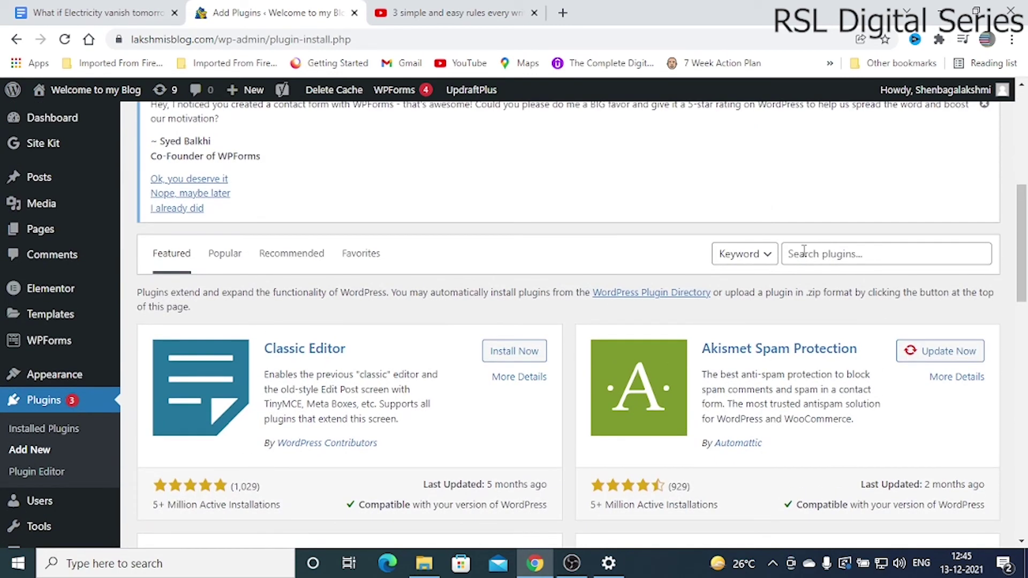
pyautogui.click(798, 254)
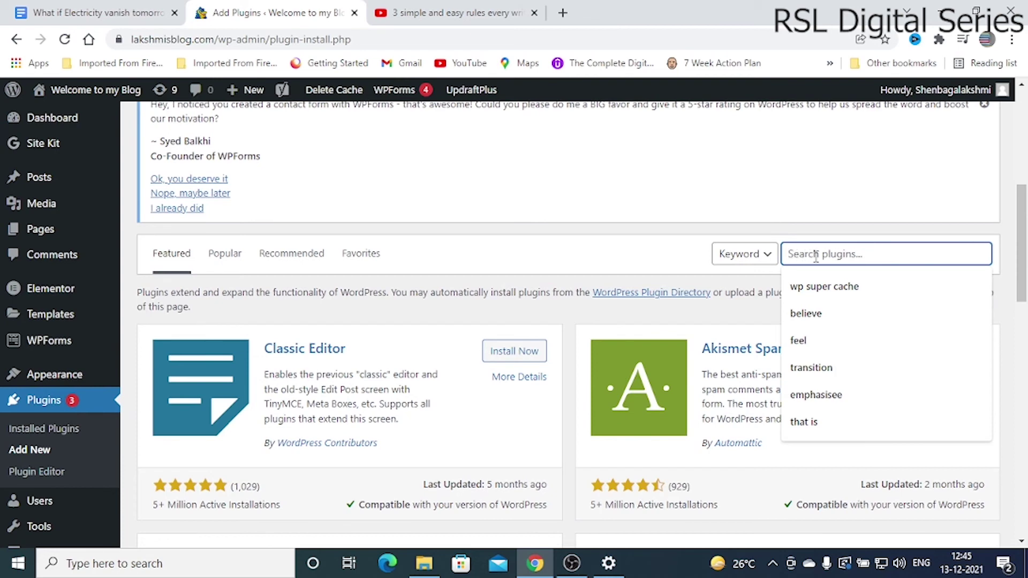
pyautogui.write('E')
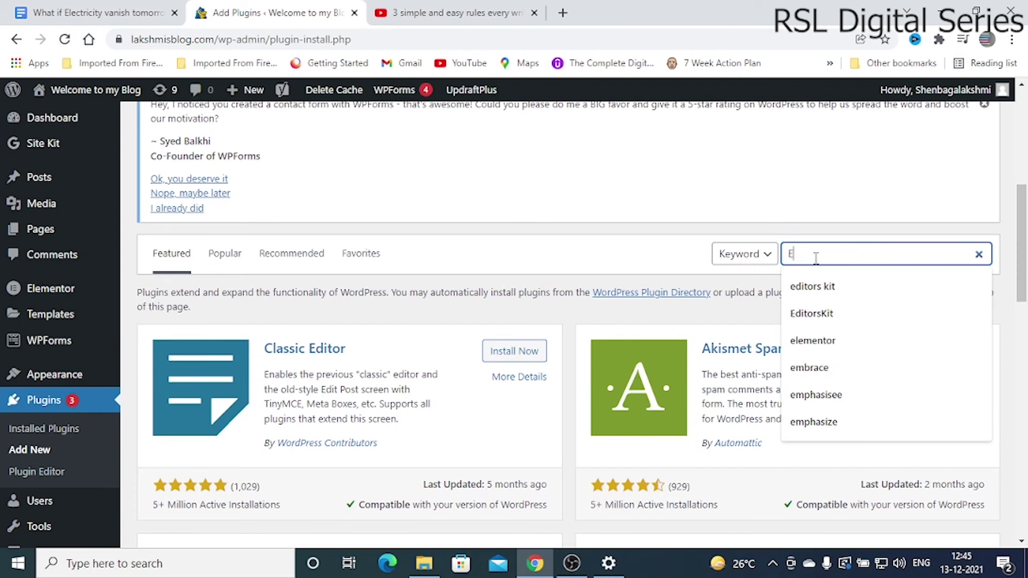
pyautogui.write('di')
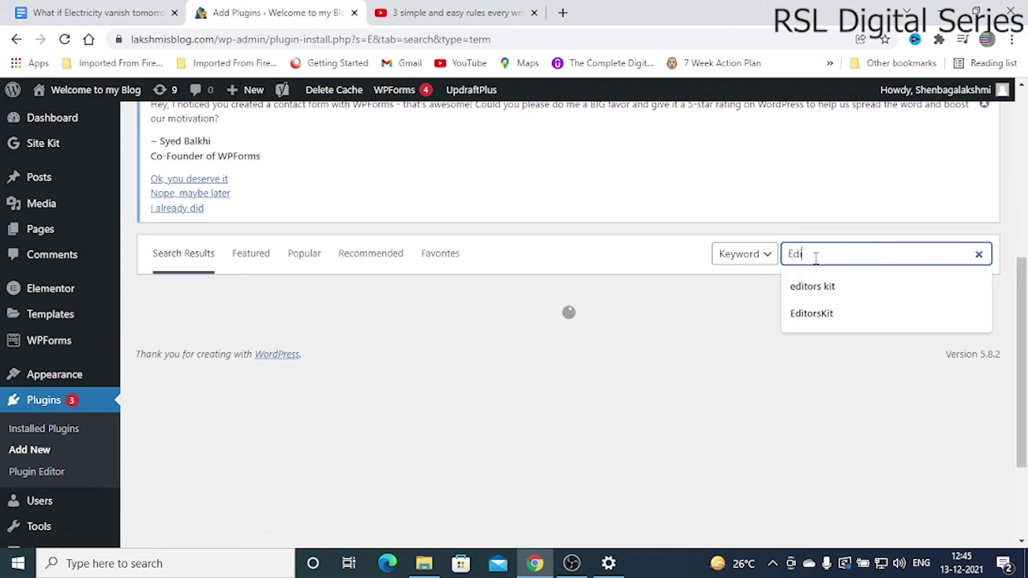
pyautogui.write('torsKit')
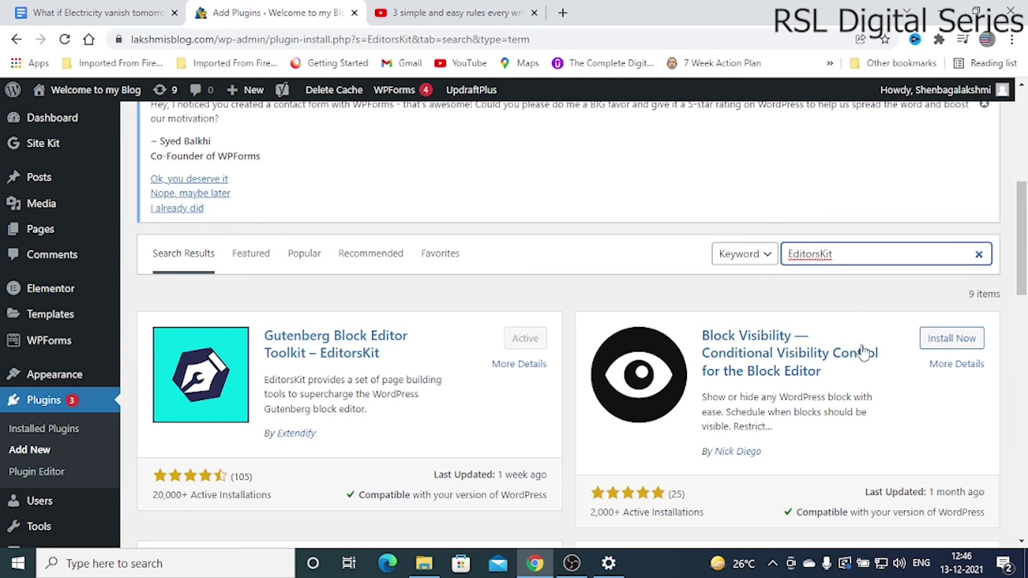
# Install the Block Visibility plugin from the search results and activate it.
pyautogui.scroll(-1, 861, 351)
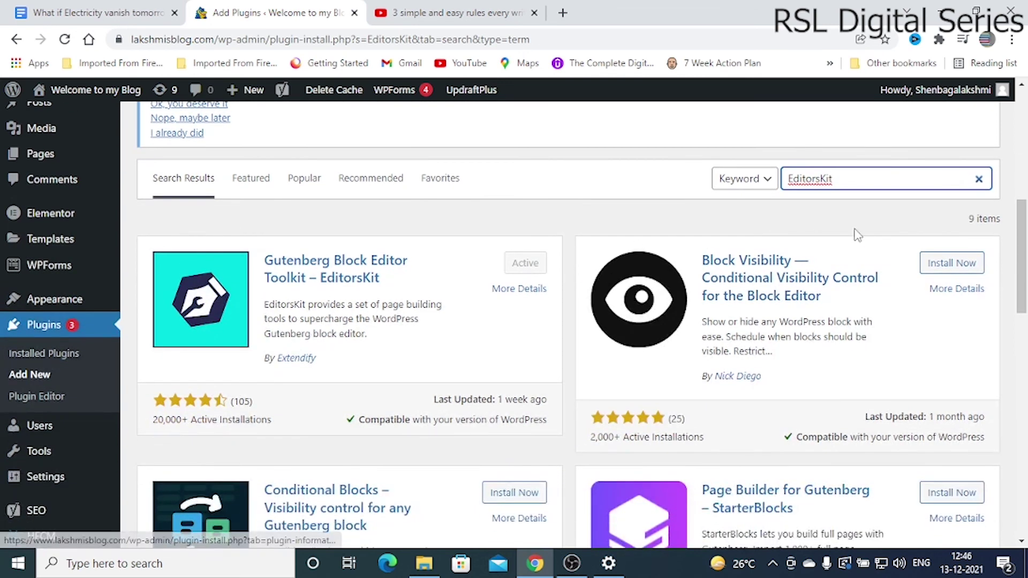
pyautogui.click(953, 273)
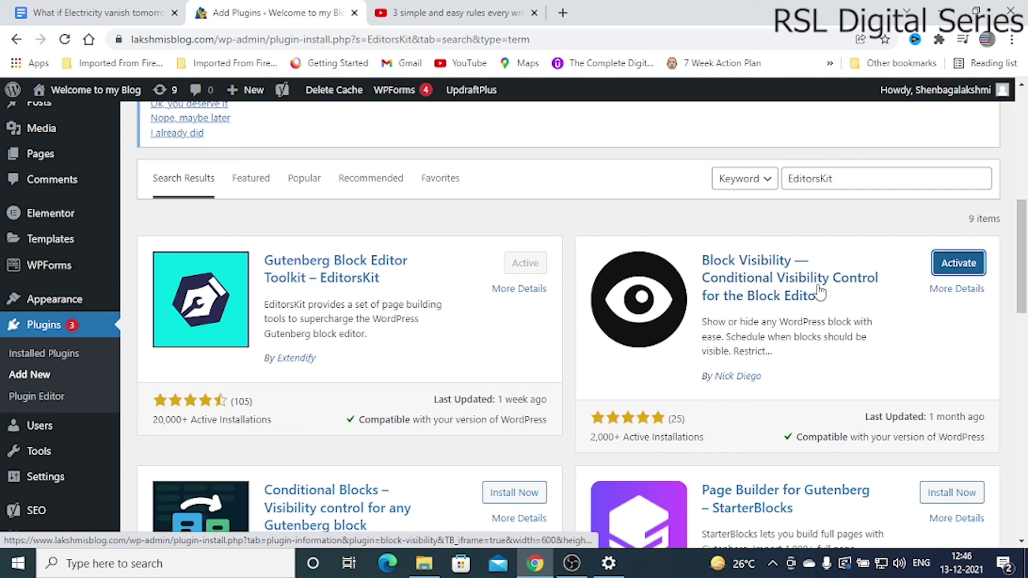
pyautogui.click(957, 266)
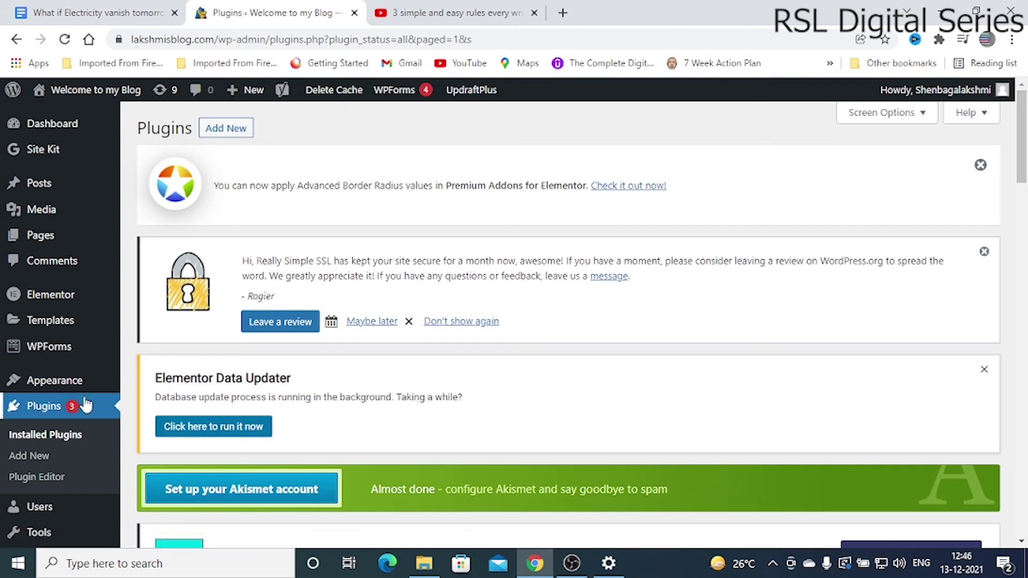
pyautogui.scroll(-3, 85, 423)
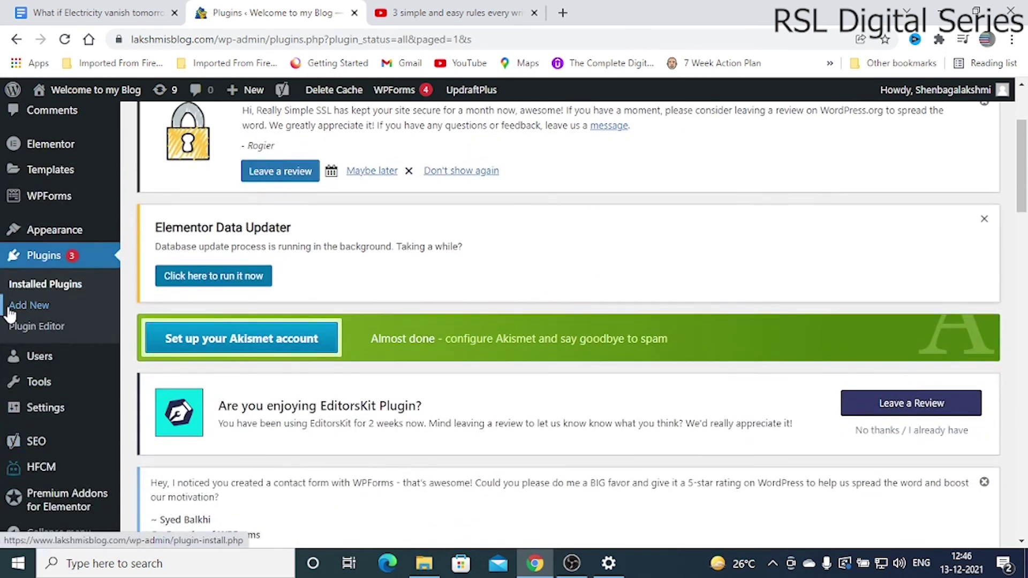
pyautogui.click(33, 289)
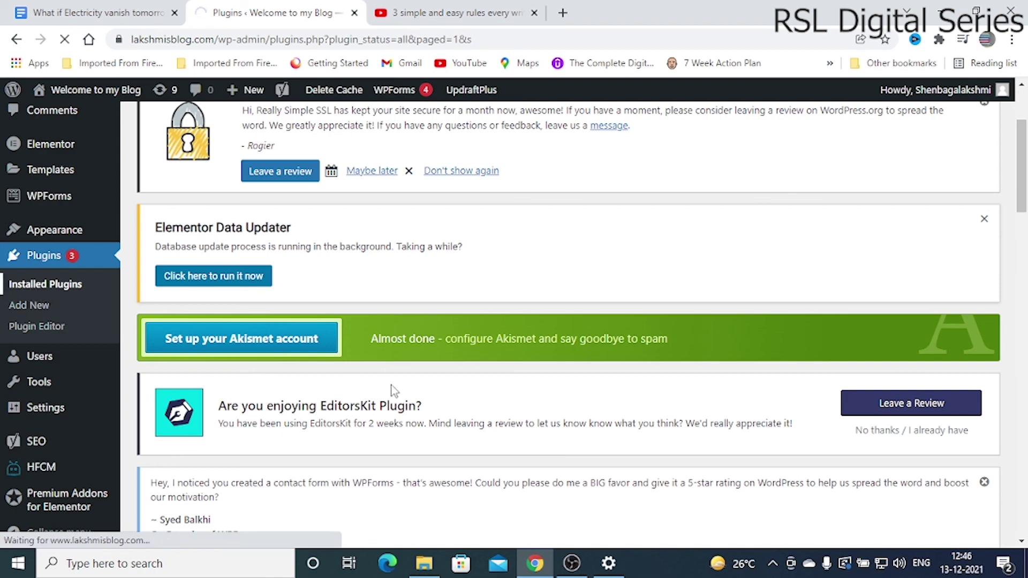
pyautogui.scroll(-8, 398, 387)
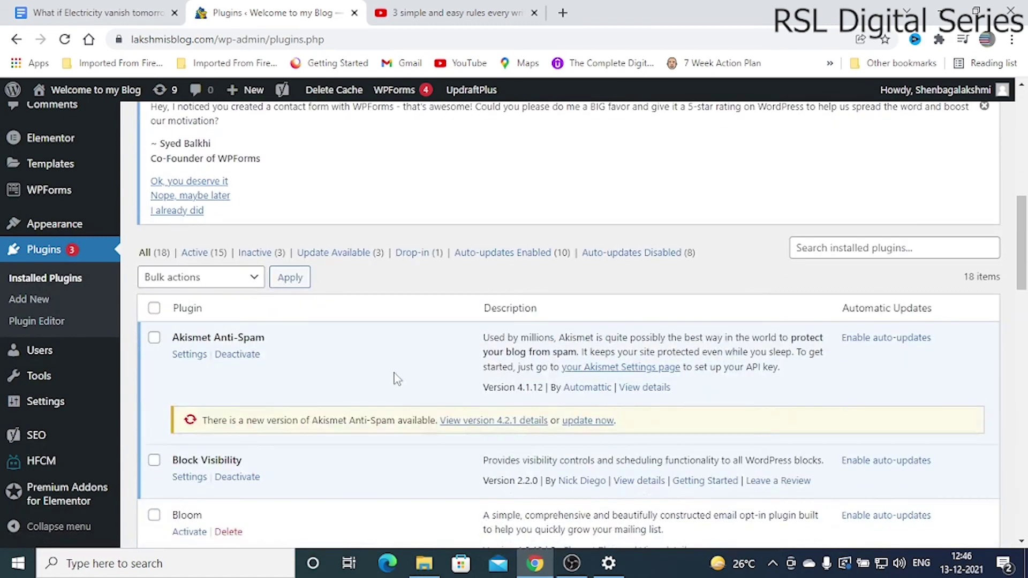
pyautogui.scroll(-4, 396, 378)
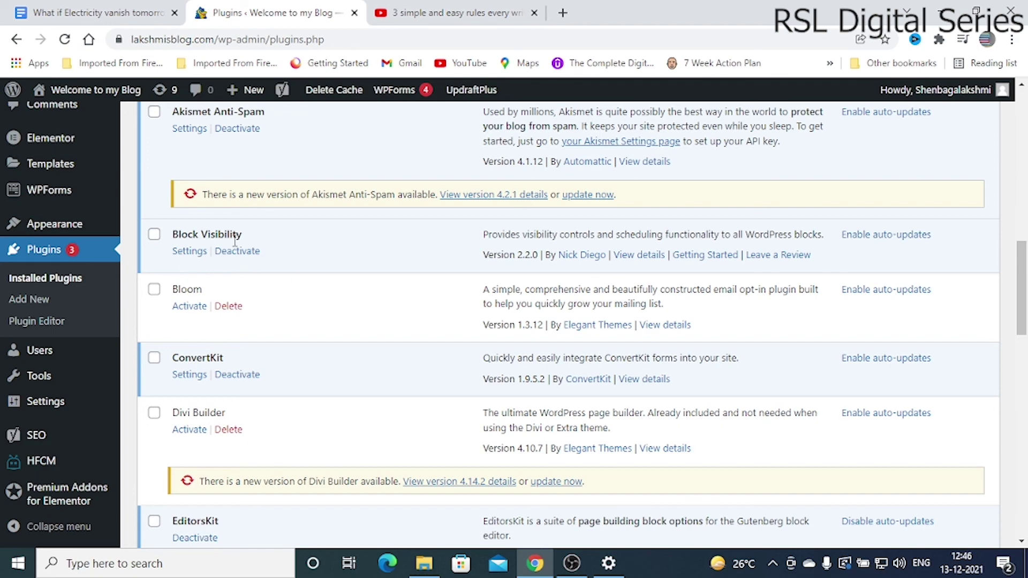
pyautogui.scroll(-1, 241, 407)
pyautogui.scroll(5, 245, 408)
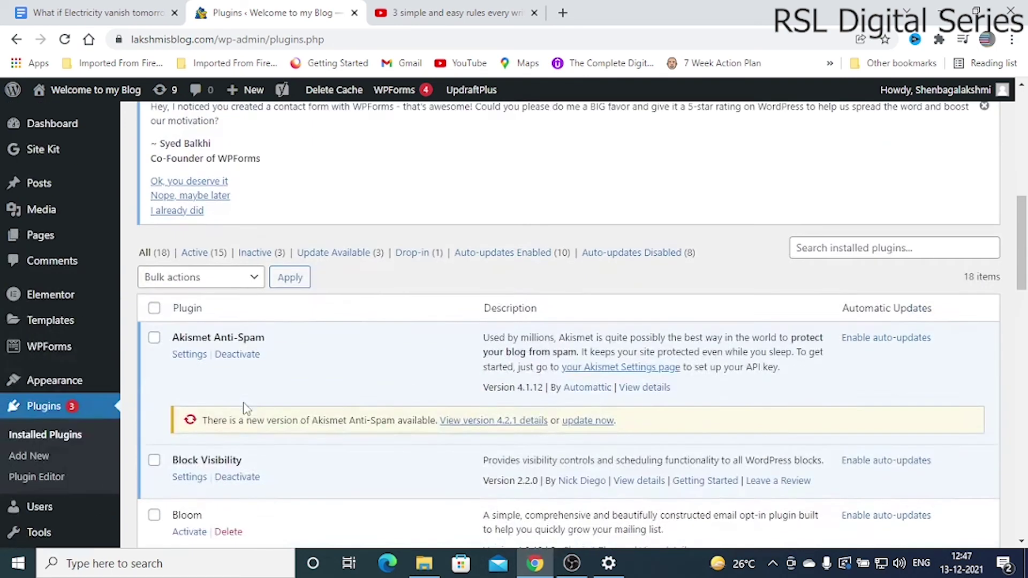
pyautogui.scroll(-7, 246, 408)
pyautogui.scroll(-1, 246, 408)
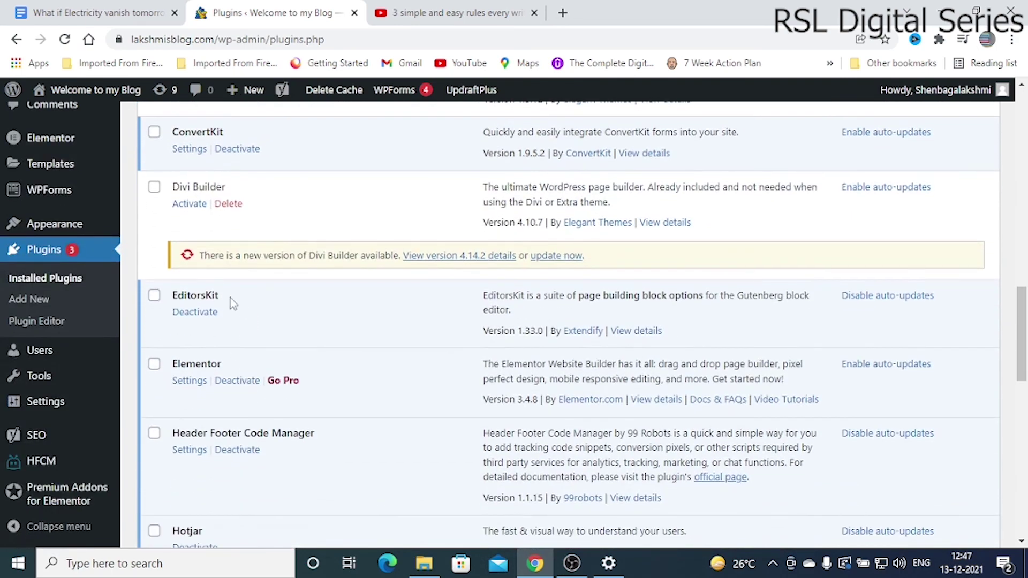